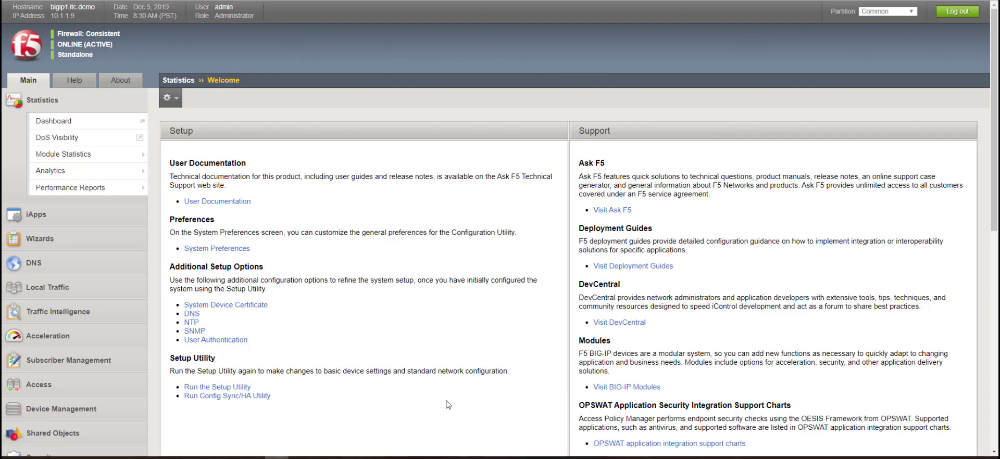
# Open the properties of the demo DNS listener to review its destination and DNS profile
pyautogui.click(103, 265)
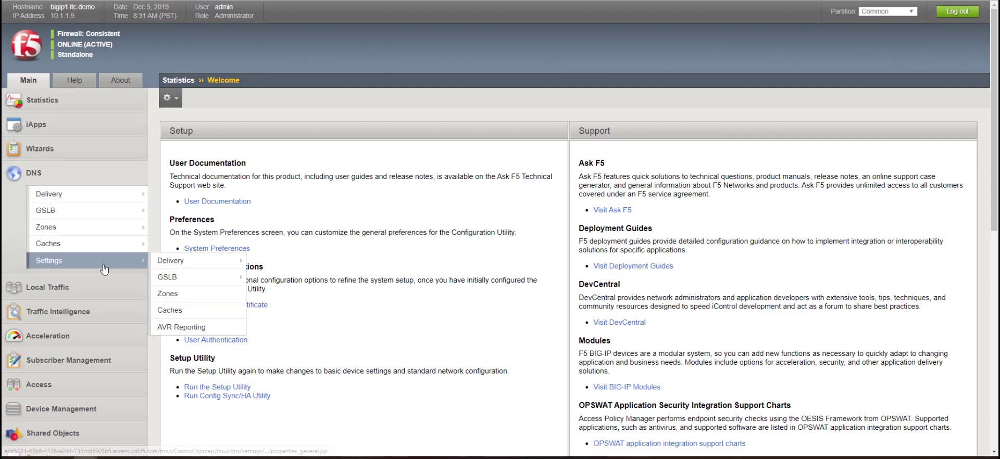
pyautogui.moveTo(78, 194)
pyautogui.moveTo(198, 196)
pyautogui.click(269, 195)
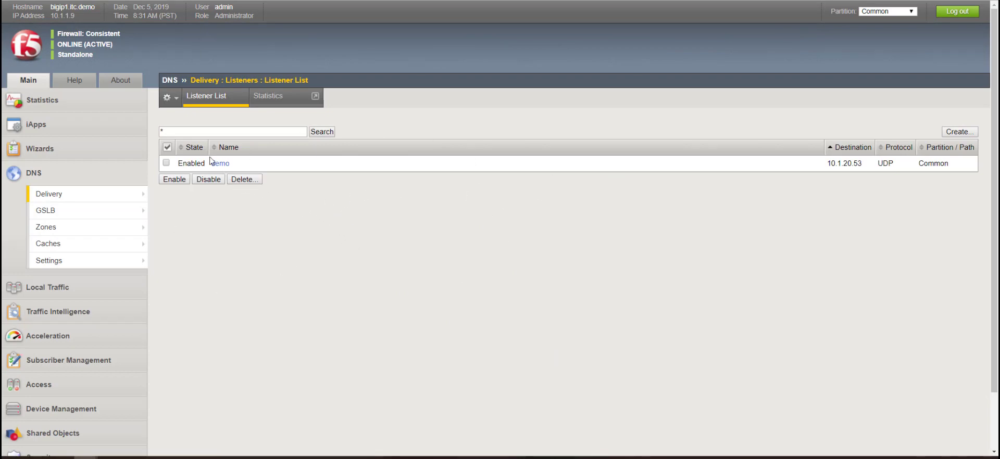
pyautogui.click(223, 164)
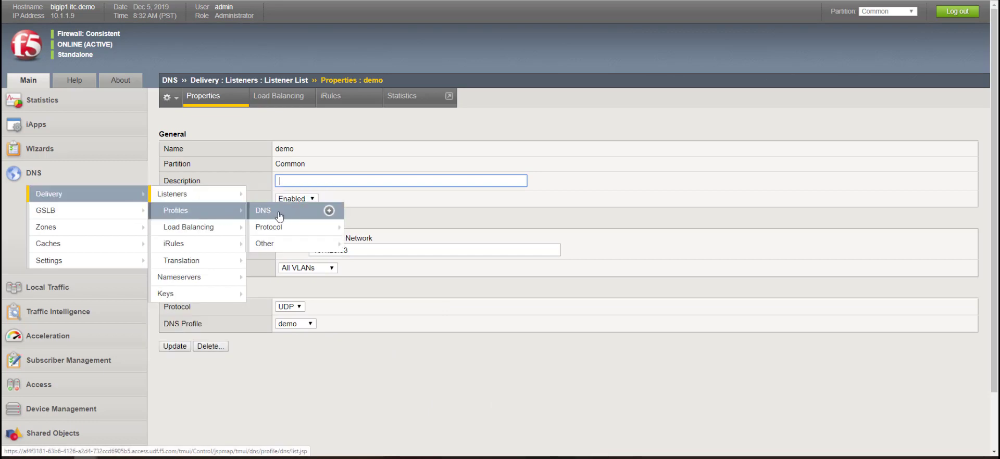
# Open the demo DNS delivery profile and review its DNS features, including the cache and BIND server settings
pyautogui.click(263, 211)
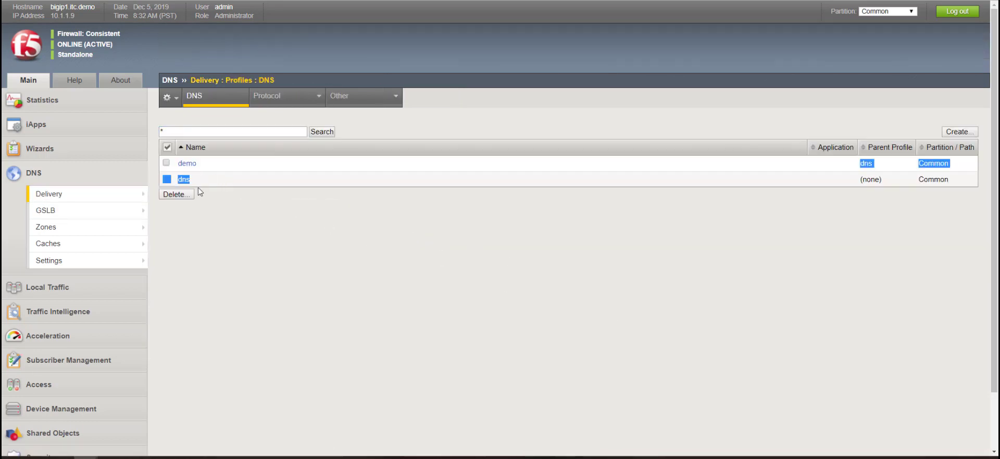
pyautogui.click(188, 164)
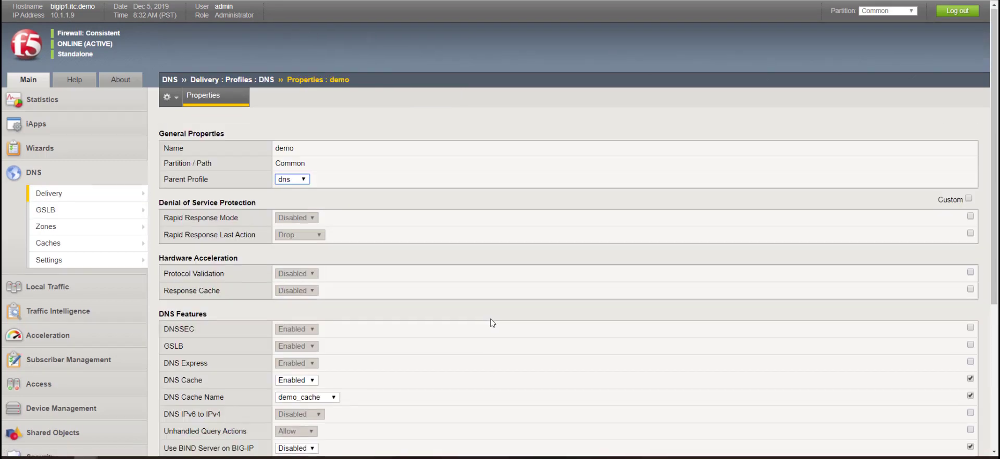
pyautogui.scroll(-2, 380, 320)
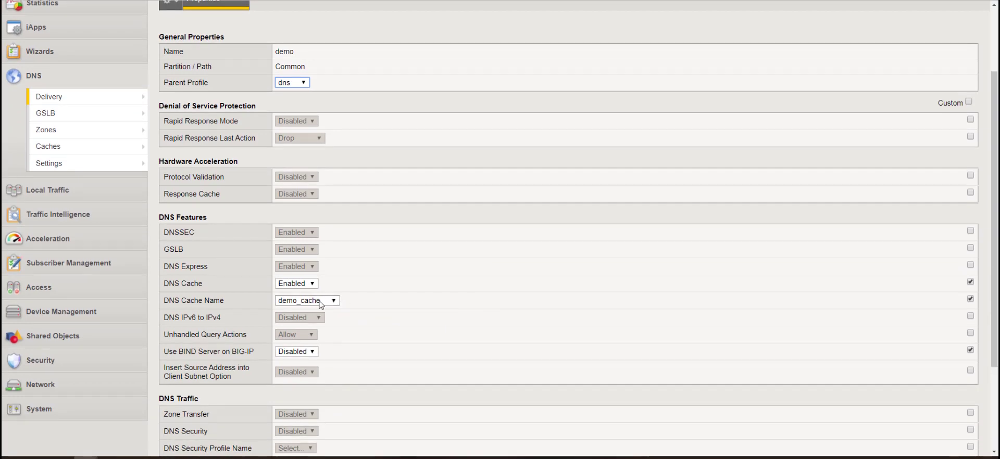
pyautogui.click(410, 303)
pyautogui.scroll(-1, 412, 306)
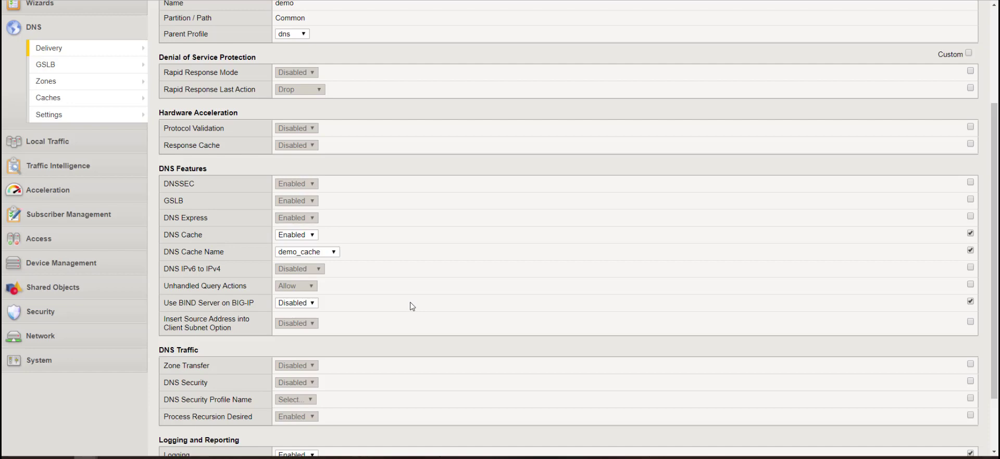
pyautogui.scroll(3, 411, 302)
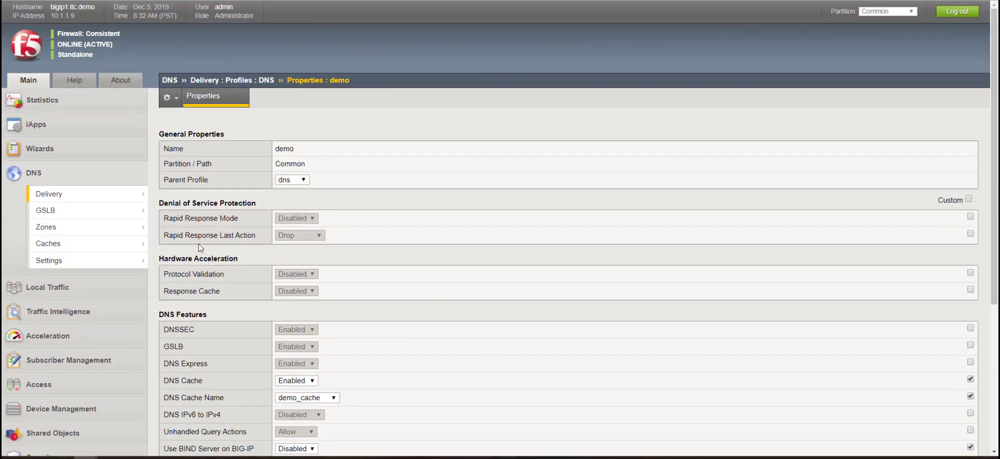
# Open the resources of the sorry_page virtual server under Local Traffic to check its assigned iRules
pyautogui.moveTo(121, 233)
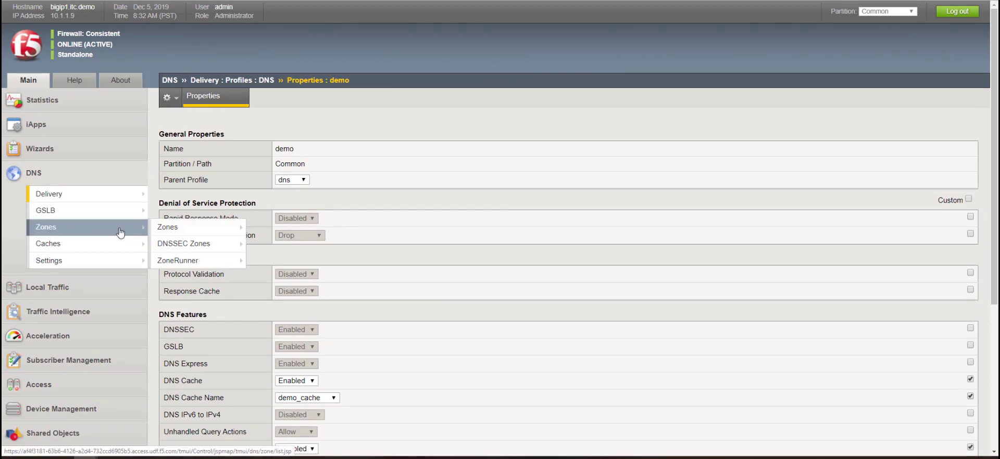
pyautogui.click(102, 287)
pyautogui.moveTo(120, 234)
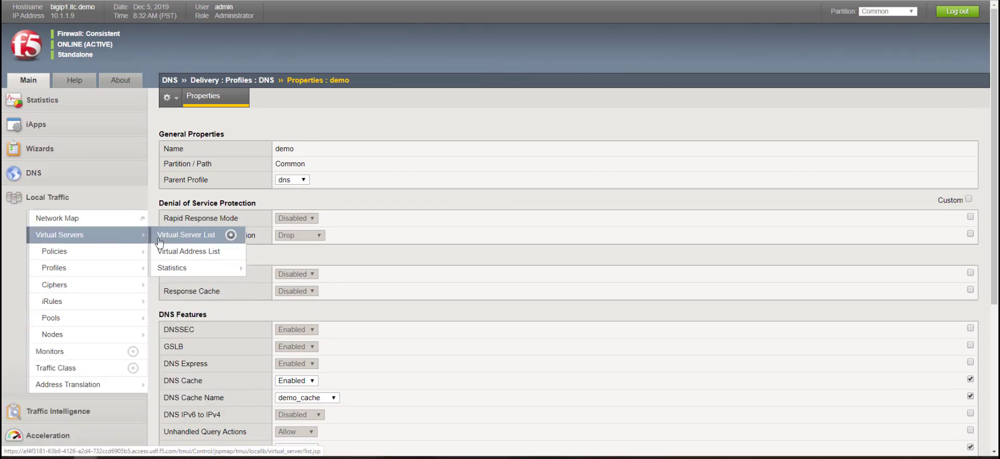
pyautogui.click(159, 239)
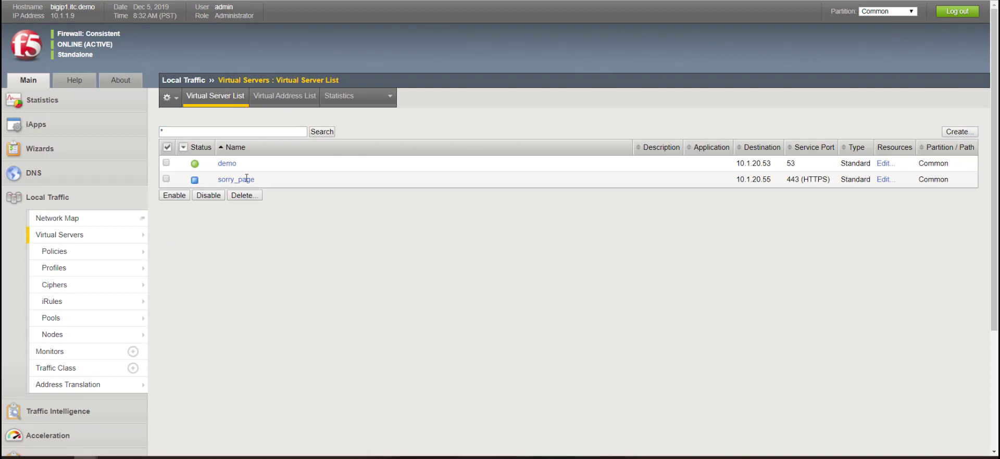
pyautogui.moveTo(256, 180); pyautogui.dragTo(218, 179)
pyautogui.click(369, 321)
pyautogui.click(235, 180)
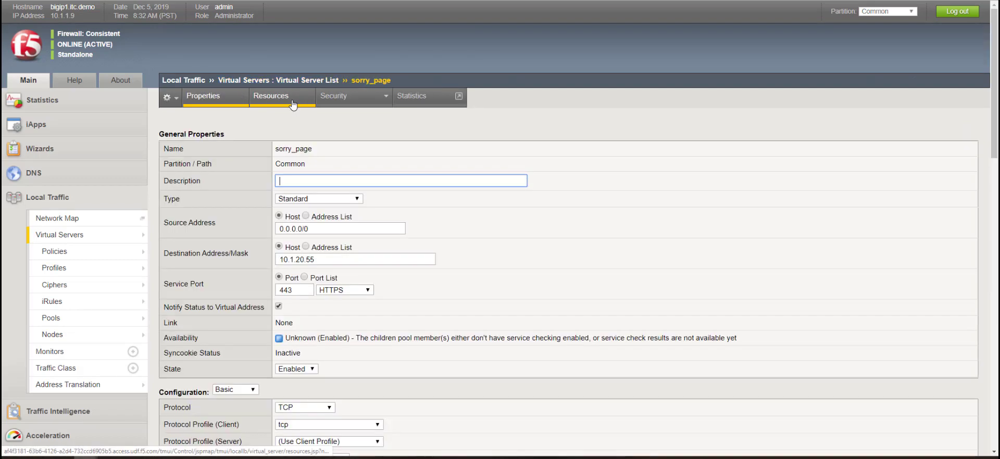
pyautogui.click(293, 104)
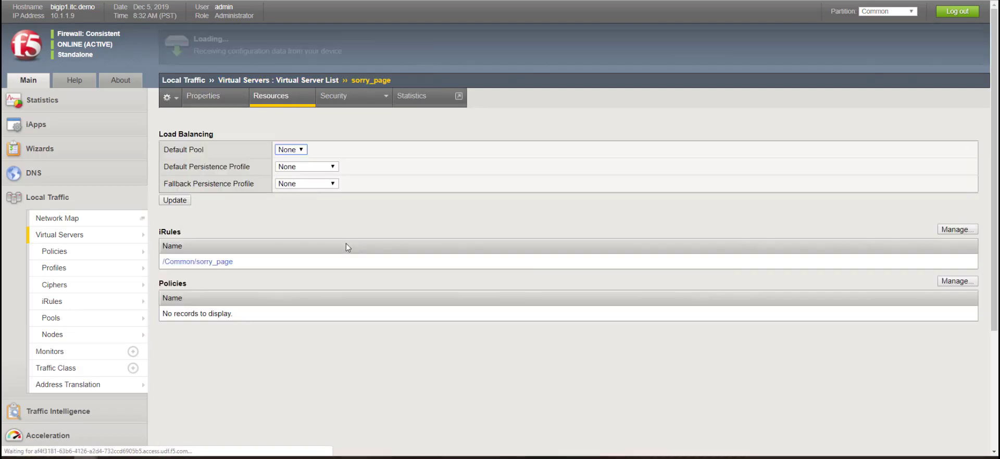
# Open the sorry_page iRule assigned to the virtual server and examine its HTTP response definition
pyautogui.click(218, 262)
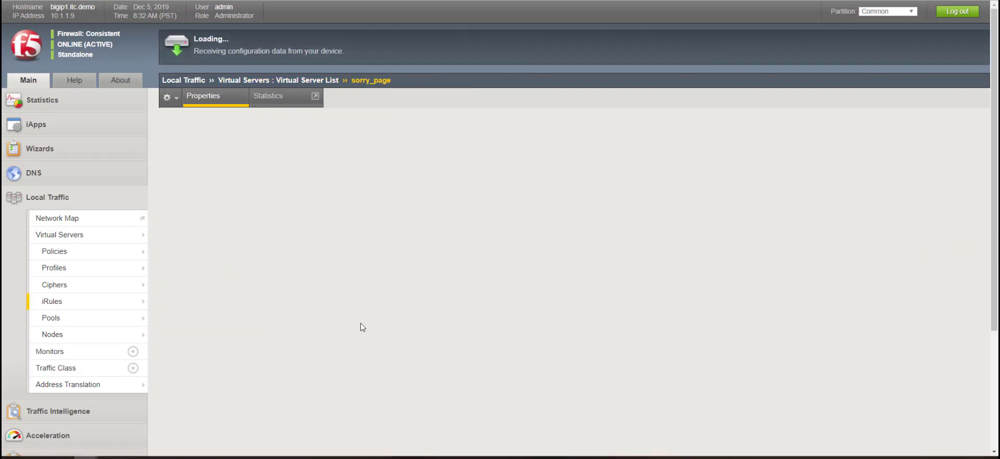
pyautogui.hotkey('ctrl', 'a')
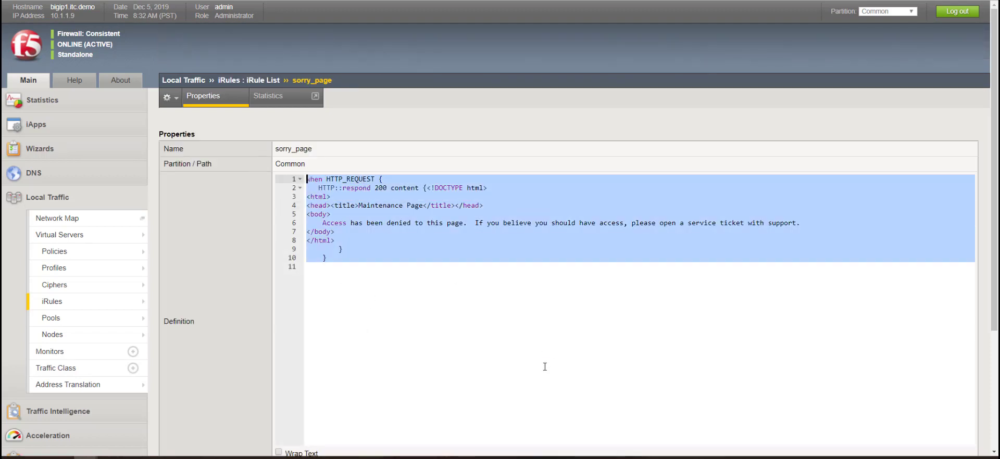
pyautogui.click(533, 372)
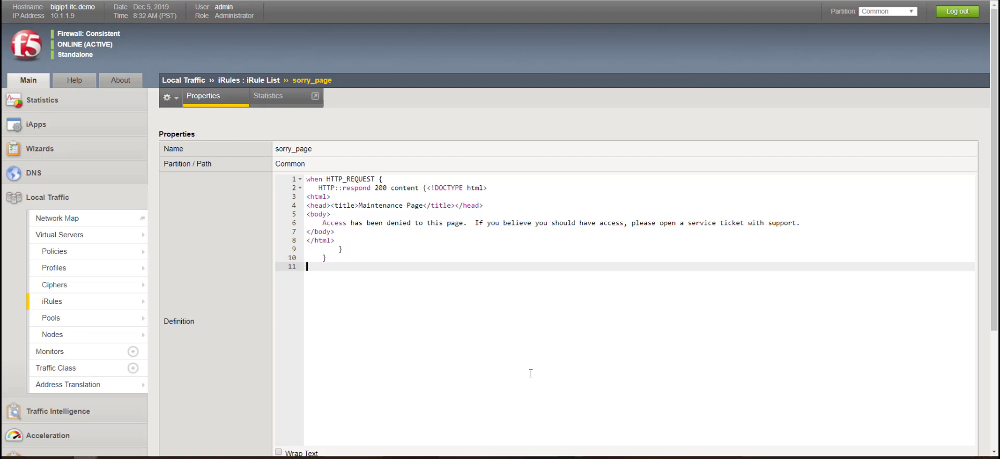
# Start a new DNS zone from the ZoneRunner zone list
pyautogui.click(110, 178)
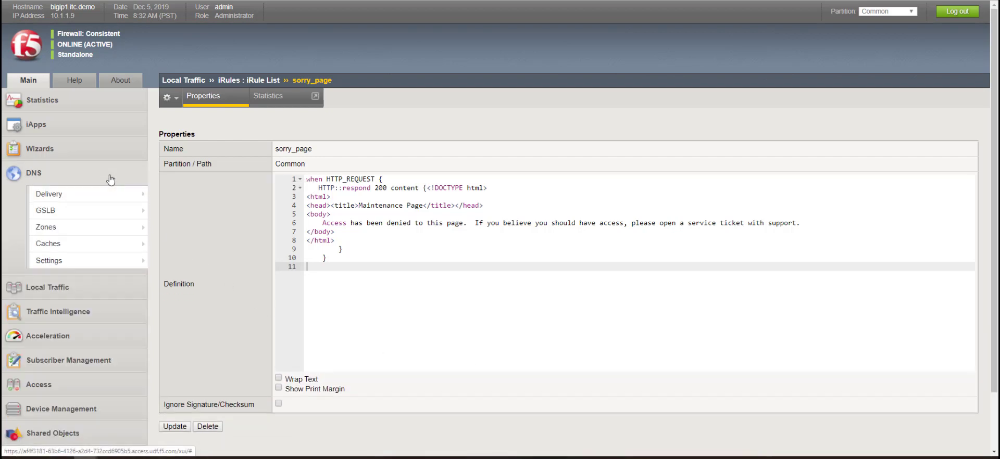
pyautogui.moveTo(107, 209)
pyautogui.moveTo(108, 230)
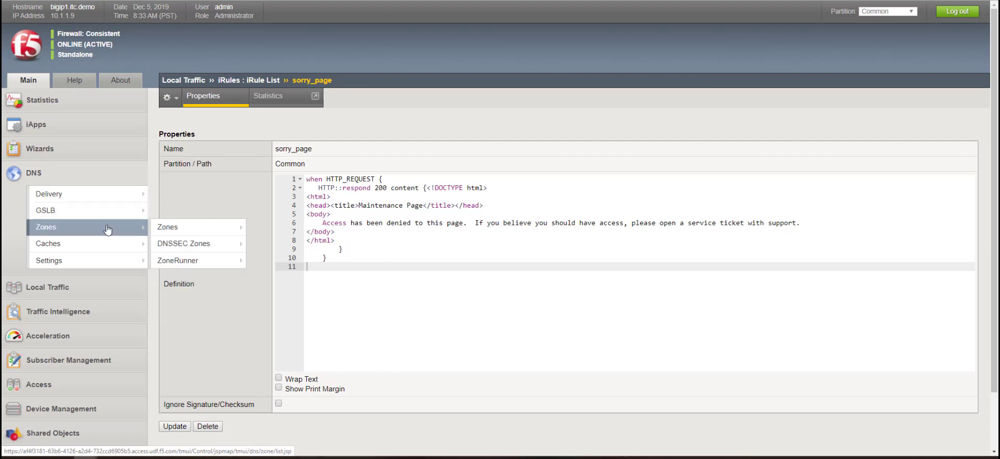
pyautogui.moveTo(198, 261)
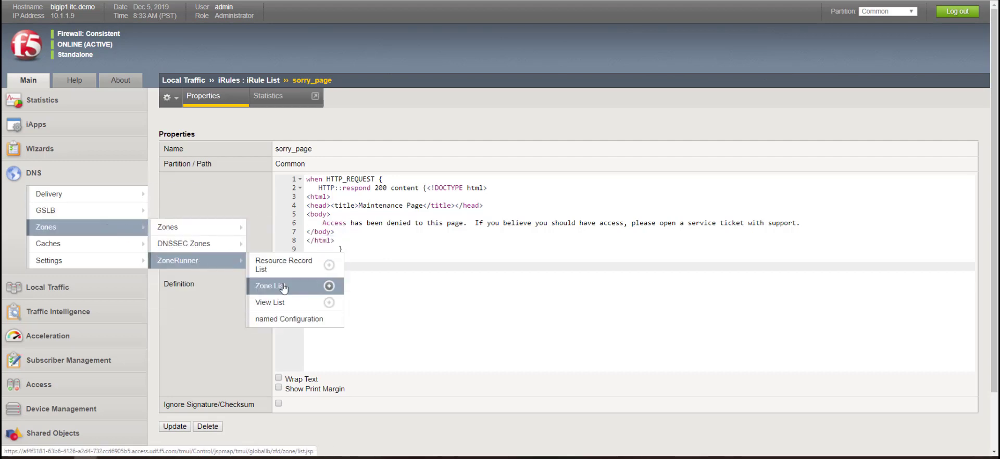
pyautogui.click(276, 286)
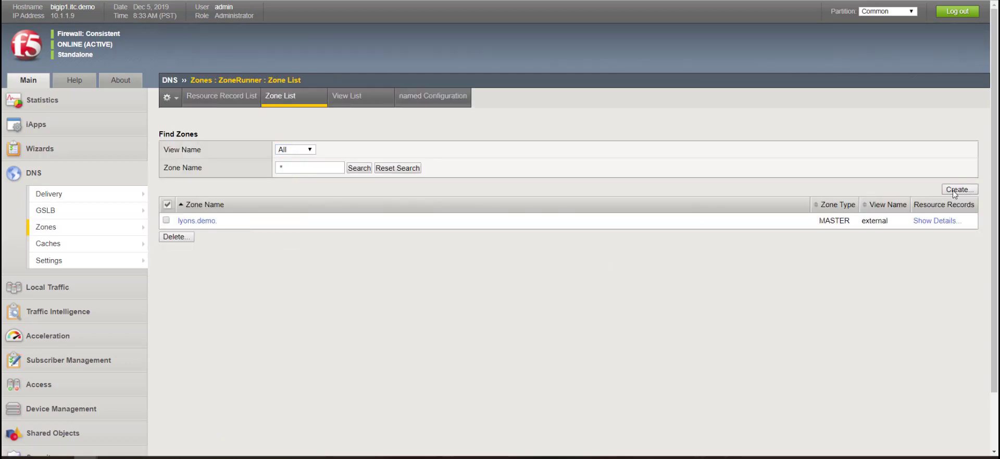
pyautogui.click(955, 190)
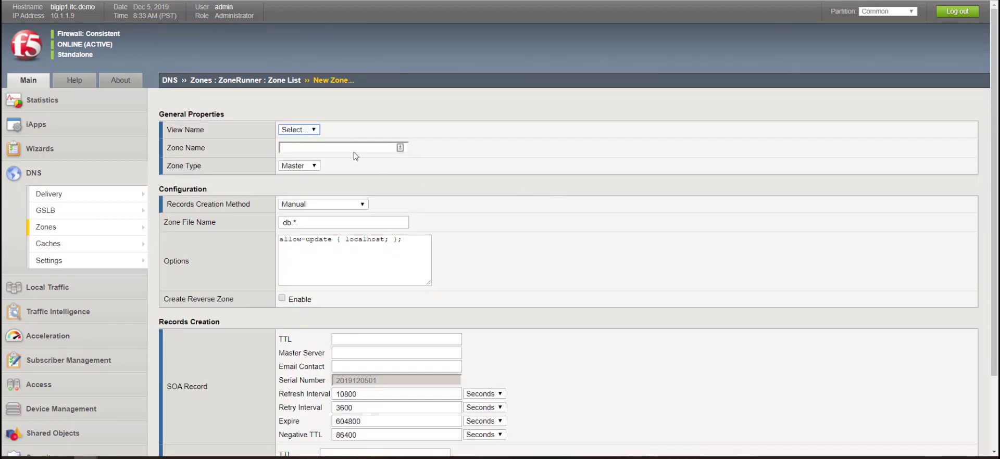
# Assign the new zone to the external view and name it rpz.lyons.local
pyautogui.click(311, 131)
pyautogui.click(313, 147)
pyautogui.click(314, 147)
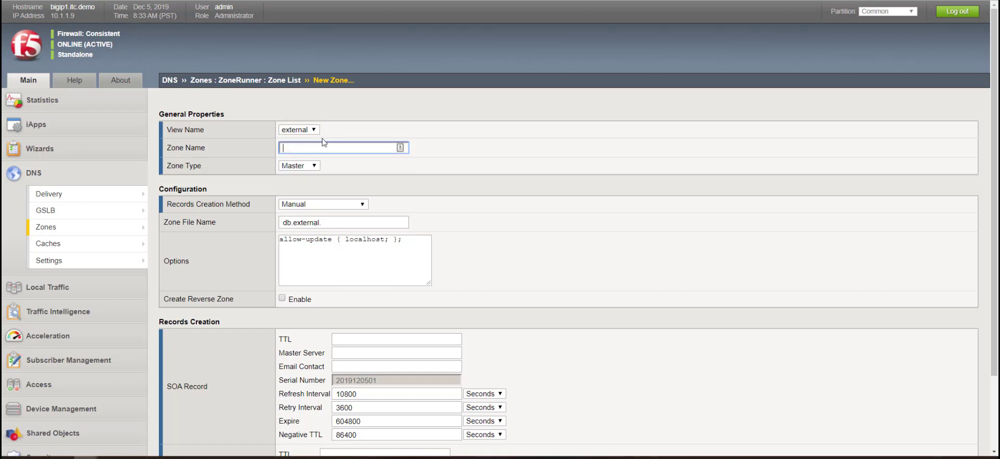
pyautogui.write('ro')
pyautogui.write('pz.lyons ')
pyautogui.write('local')
pyautogui.press('Tab')
# Add the line "also-notify { ::1 port 5353; };" to the zone's options below the allow-update entry
pyautogui.click(370, 256)
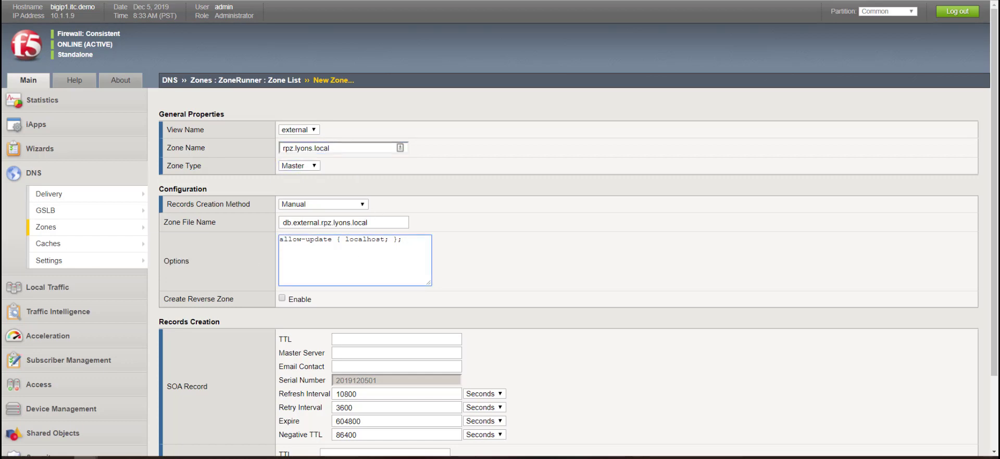
pyautogui.click(277, 458)
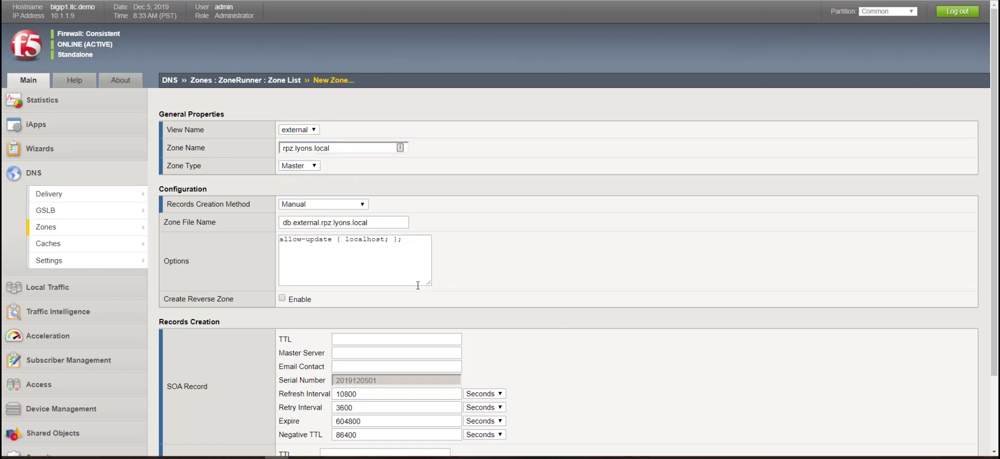
pyautogui.click(381, 271)
pyautogui.write('also-notify { ::1 port 5353; };')
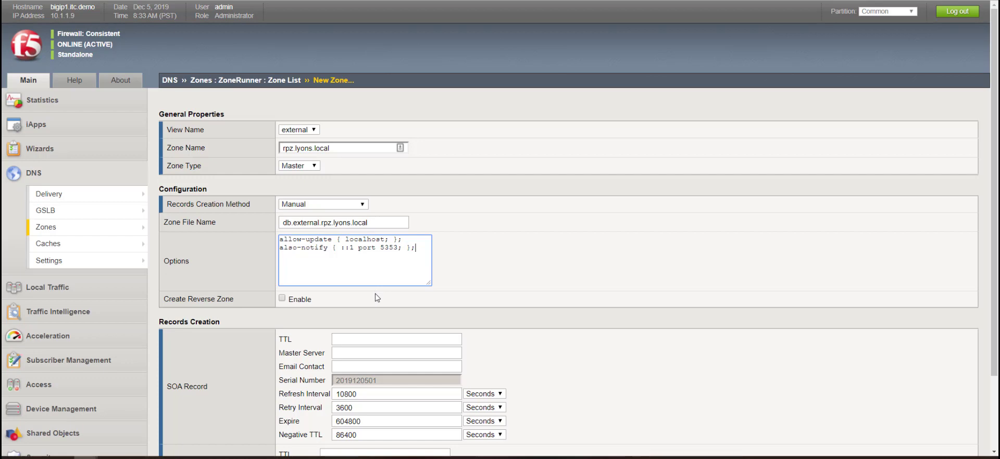
# Set the SOA record's TTL to 300 and its master server to ns.lyons.lab., accepting the auto-filled contact
pyautogui.scroll(-2, 377, 298)
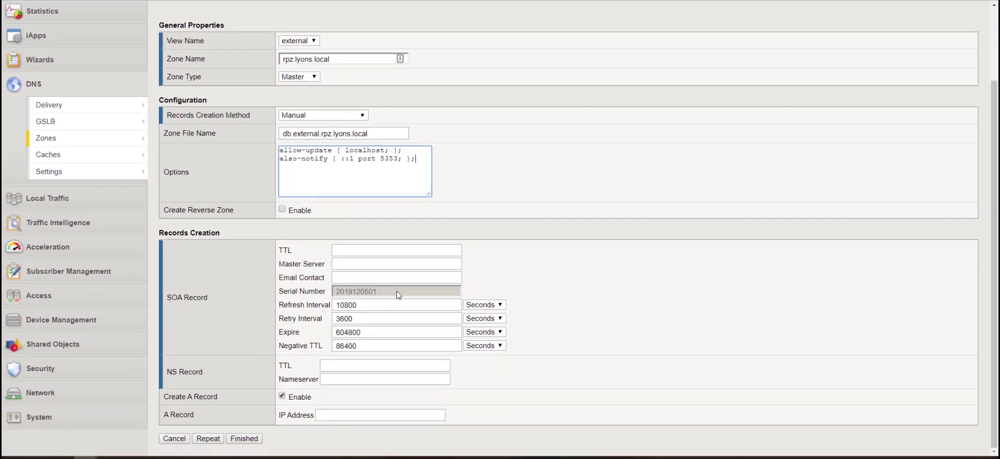
pyautogui.click(421, 250)
pyautogui.write('300')
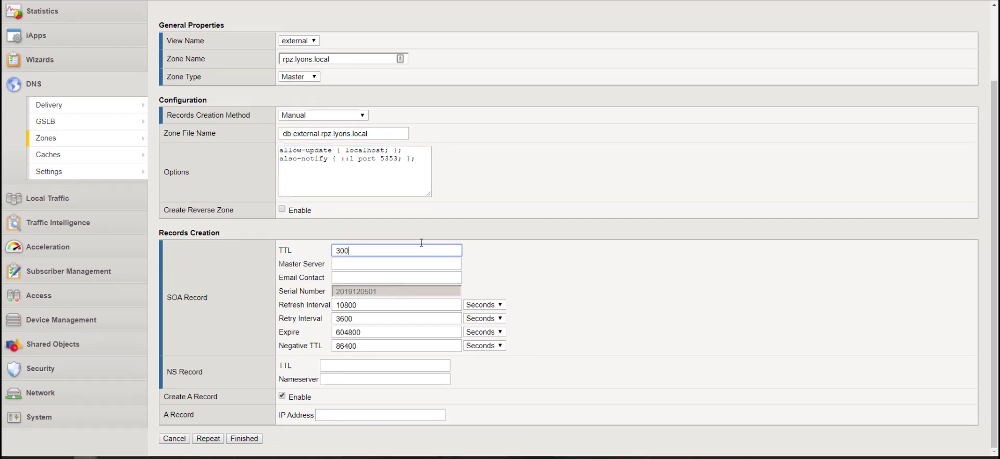
pyautogui.click(277, 457)
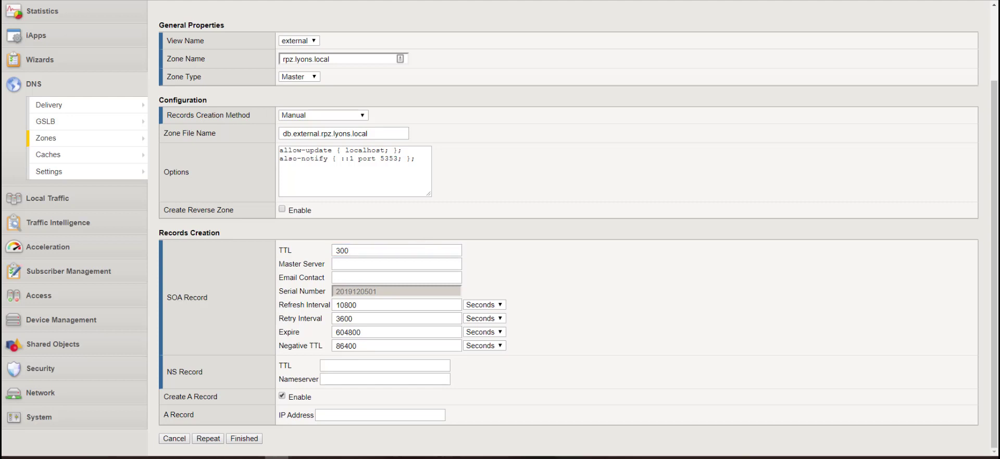
pyautogui.click(405, 263)
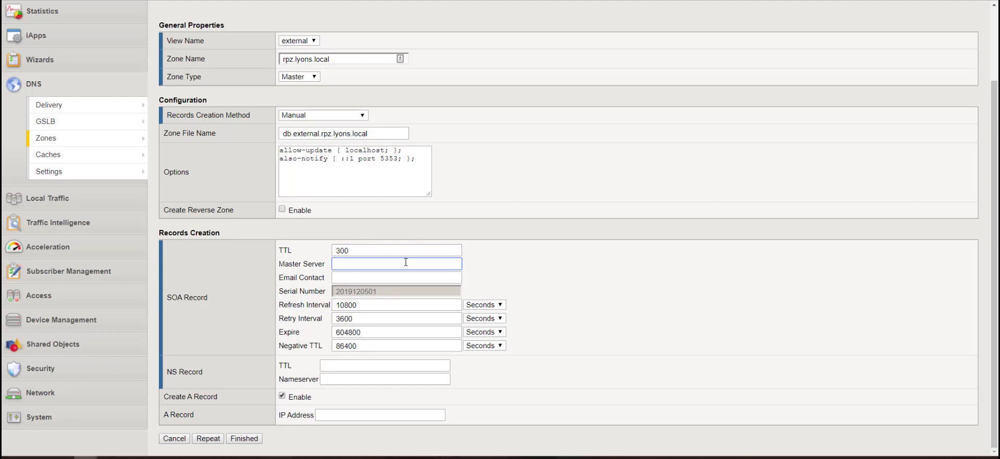
pyautogui.write('ns.lyons.lab.')
pyautogui.press('Tab')
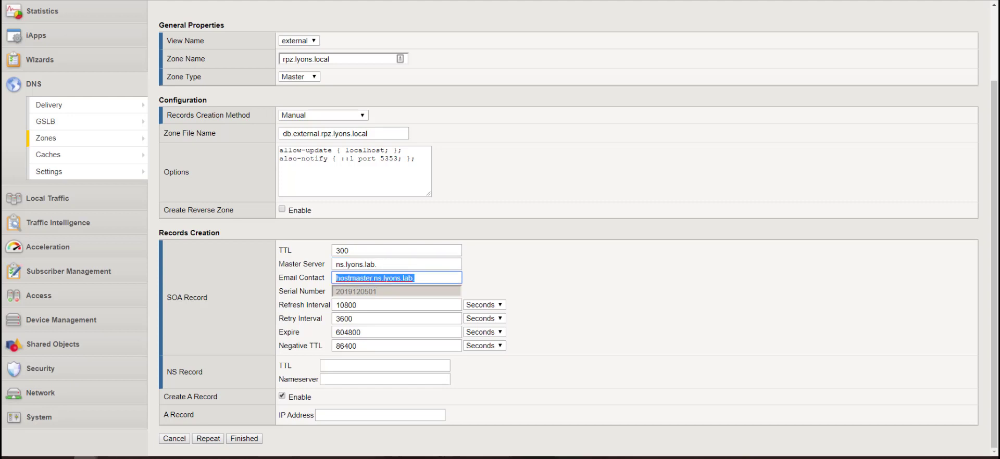
# Set the NS record's TTL to 300 and its nameserver to ns.lyons.lab
pyautogui.click(374, 370)
pyautogui.write('300')
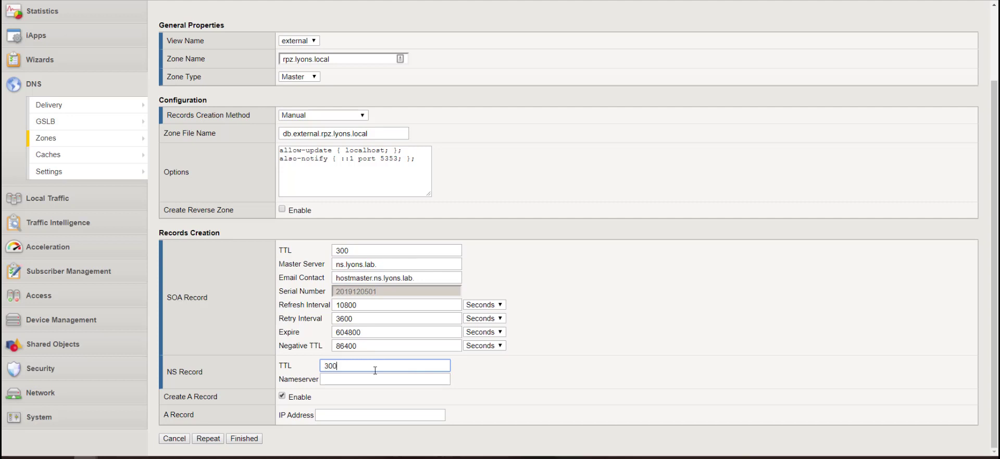
pyautogui.press('Tab')
pyautogui.write('n')
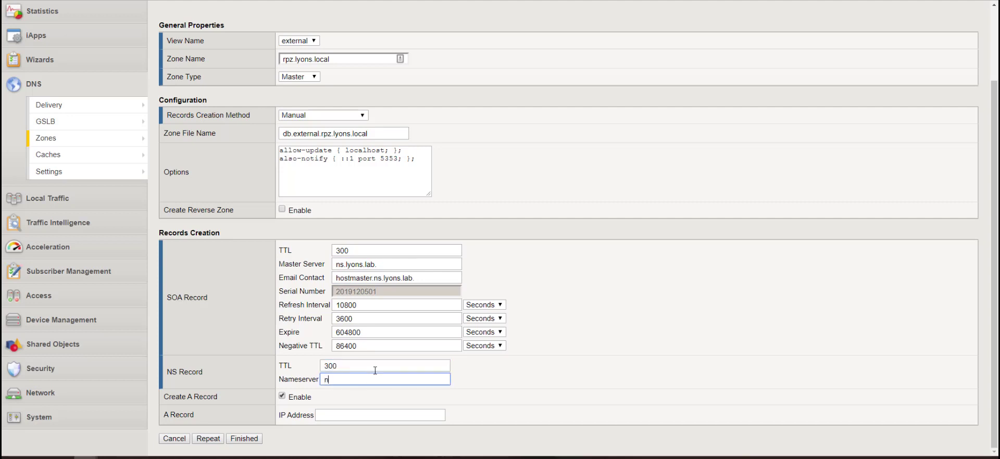
pyautogui.write('s.lyons.lab.')
# Set the A record's IP address to 10.1.20.53 and finish creating the zone
pyautogui.press('Tab')
pyautogui.press('Tab')
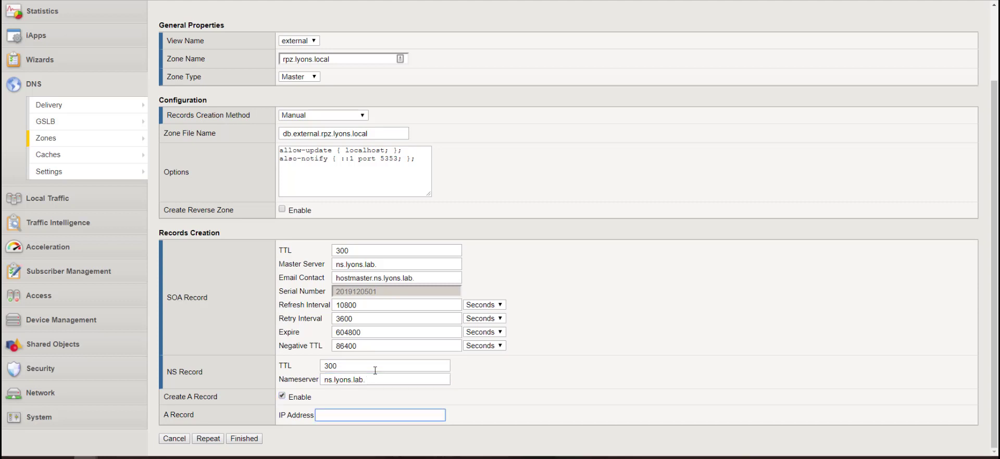
pyautogui.write('10.1.20.53')
pyautogui.click(246, 440)
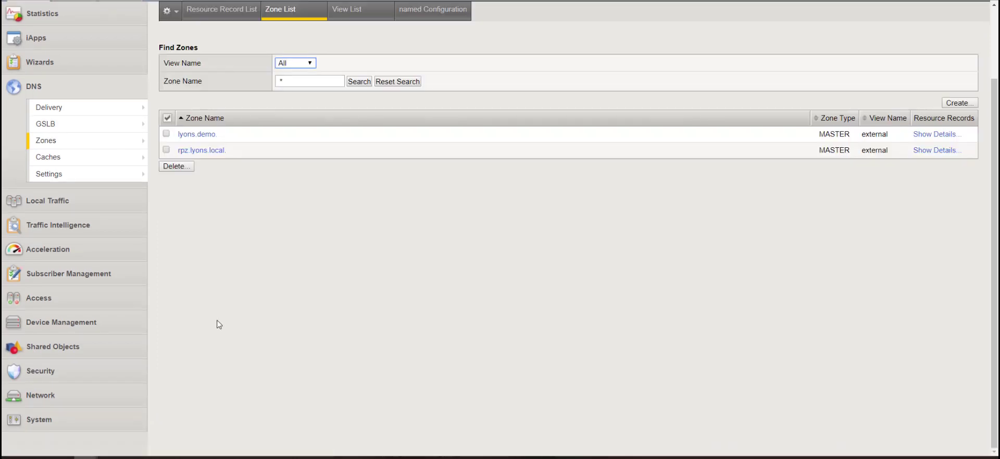
# Start a new DNS Express zone named rpz.lyons.local with localhost as its server
pyautogui.moveTo(104, 141)
pyautogui.moveTo(209, 141)
pyautogui.click(253, 141)
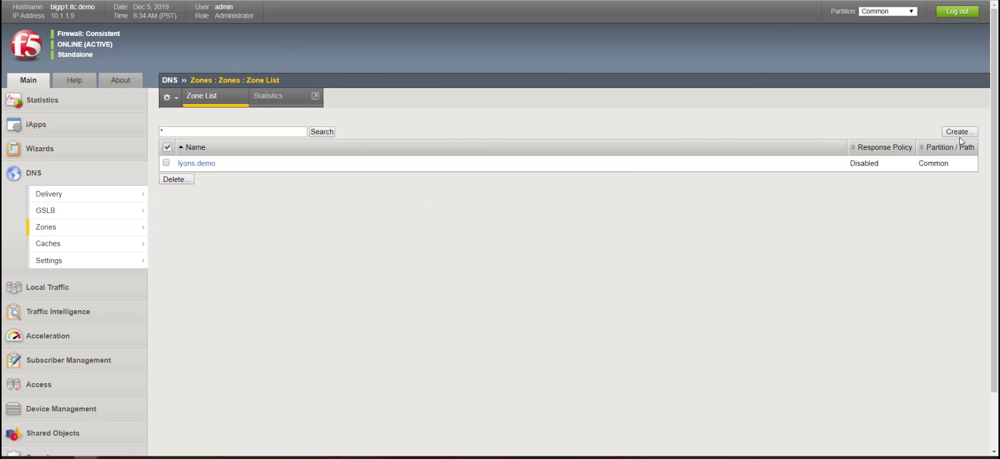
pyautogui.click(970, 134)
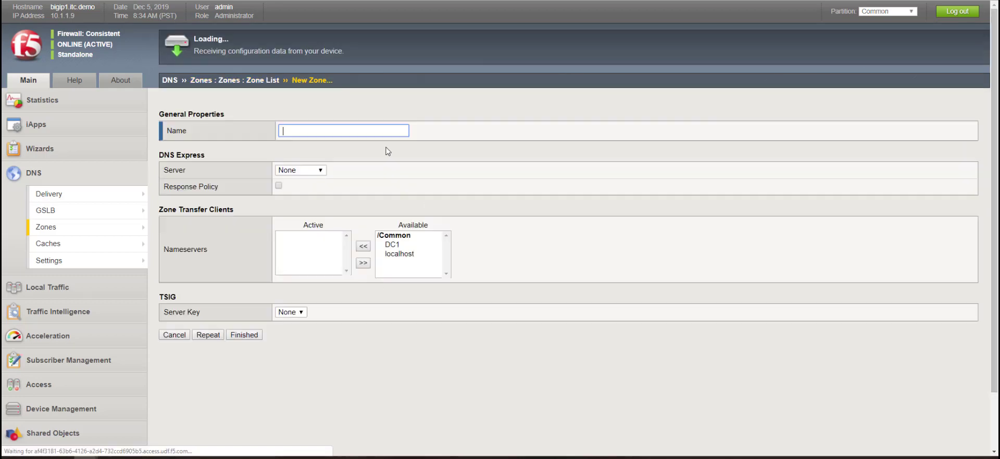
pyautogui.write('rpz.ly')
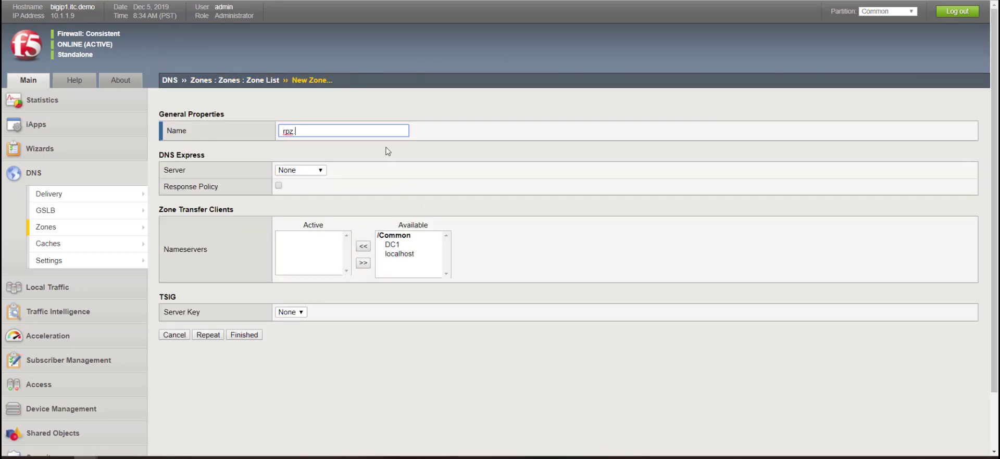
pyautogui.write('ons.')
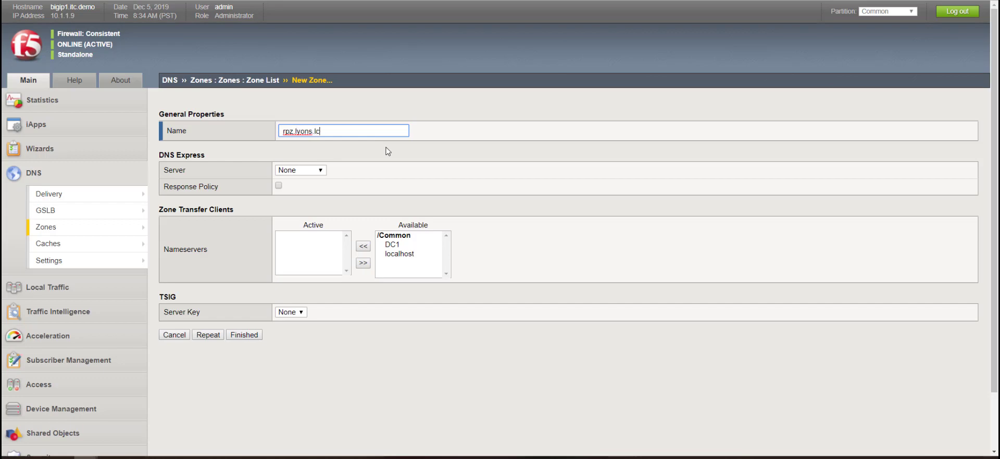
pyautogui.write('local')
pyautogui.click(301, 170)
pyautogui.click(299, 210)
pyautogui.click(447, 200)
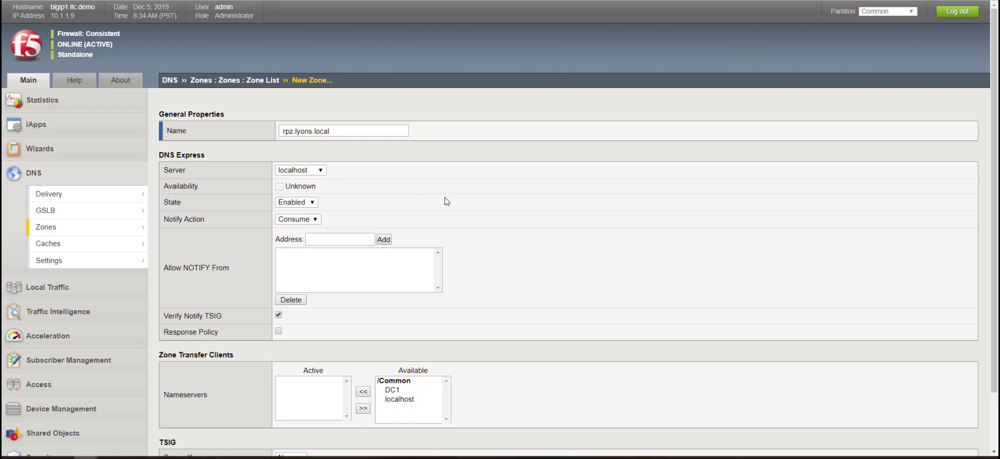
# Turn off Verify Notify TSIG, enable Response Policy for the zone, and finish creating it
pyautogui.click(279, 315)
pyautogui.click(279, 331)
pyautogui.scroll(-2, 674, 334)
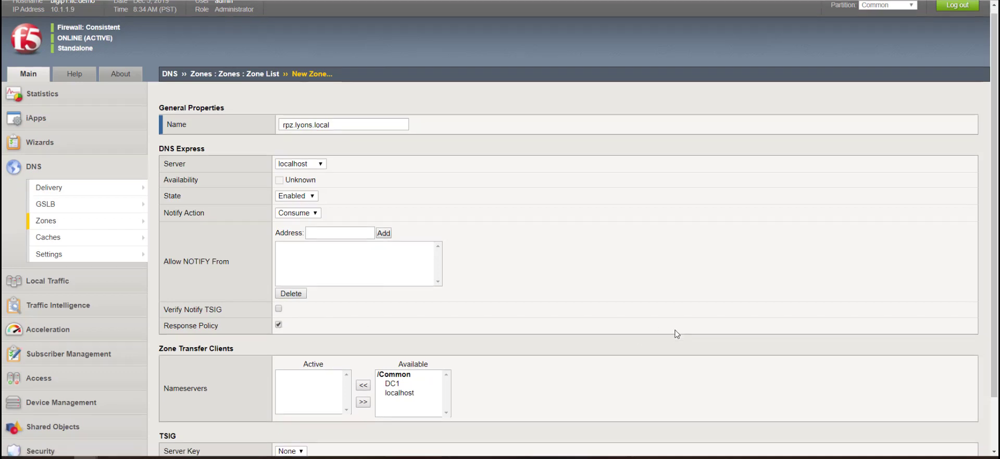
pyautogui.rightClick(216, 415)
pyautogui.click(241, 418)
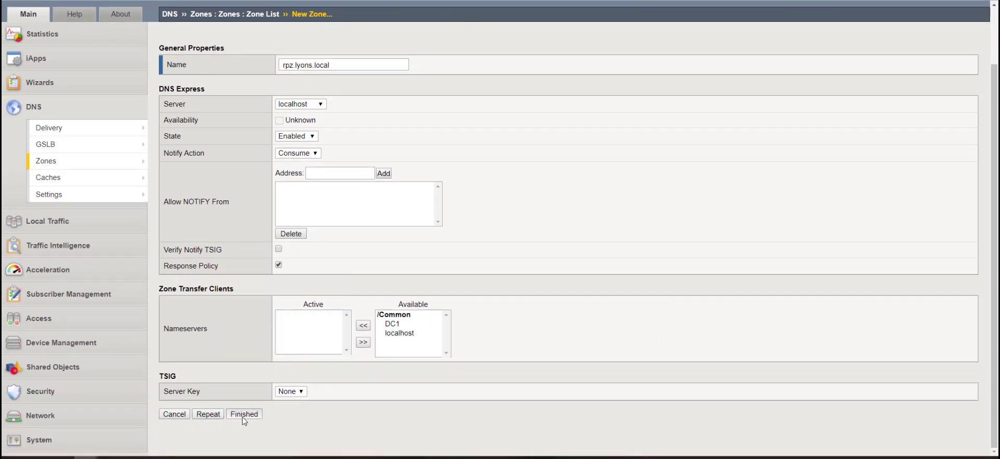
pyautogui.click(242, 416)
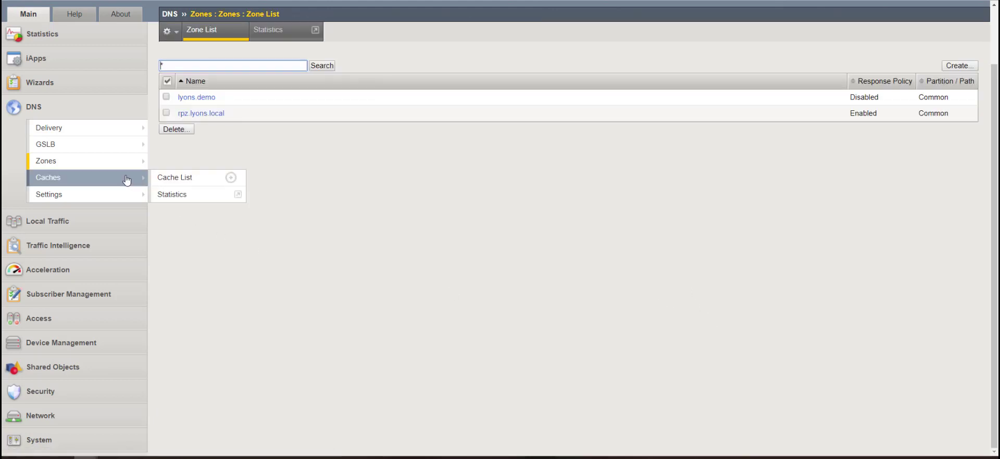
# Open the rpz.lyons.local. zone in ZoneRunner, check its options, and display its resource records
pyautogui.moveTo(120, 164)
pyautogui.moveTo(216, 200)
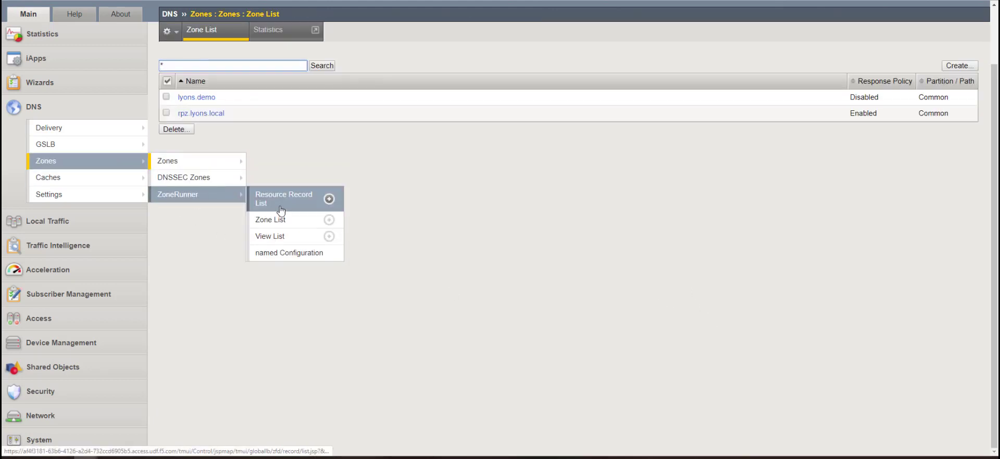
pyautogui.click(270, 220)
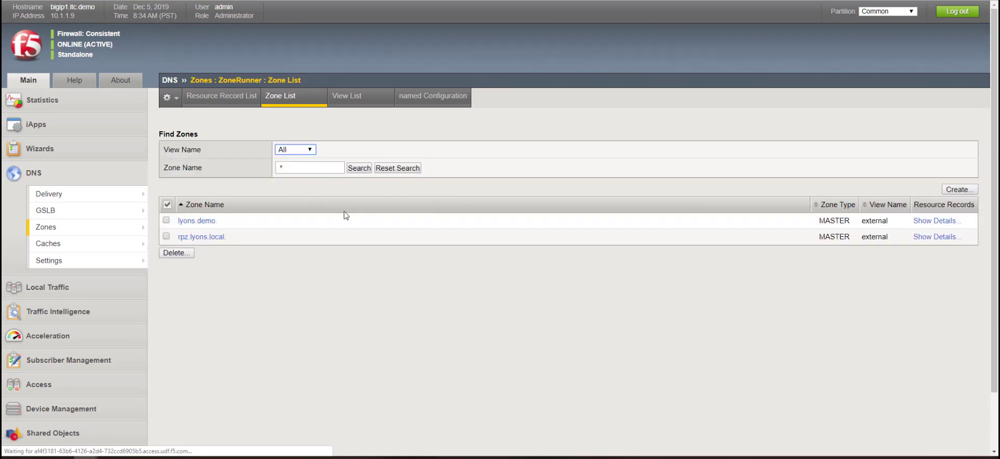
pyautogui.click(215, 239)
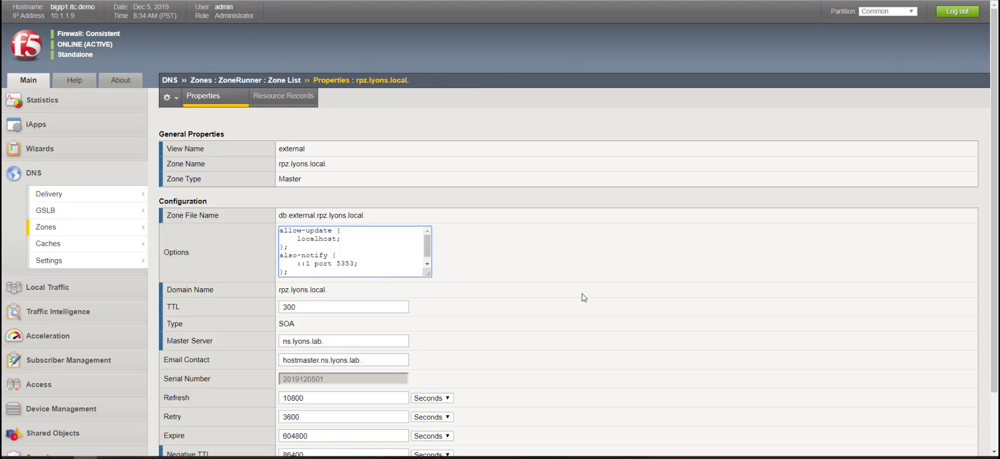
pyautogui.click(284, 97)
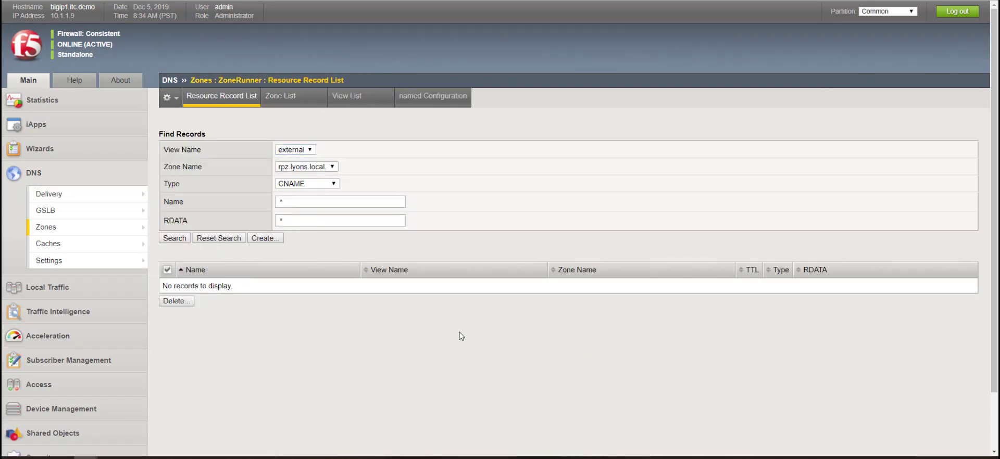
pyautogui.rightClick(447, 316)
pyautogui.click(392, 340)
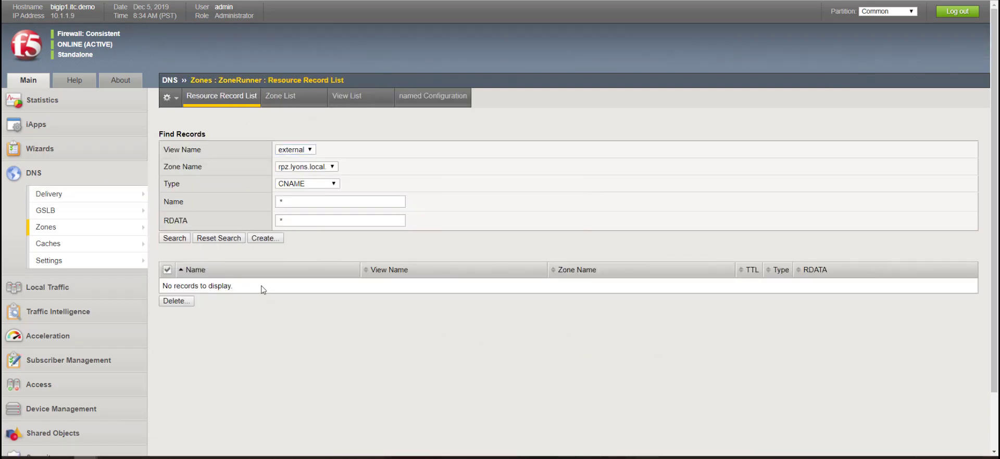
# Create a CNAME record named *.weapons.com.rpz.lyons.local. with TTL 300 and "." as its target
pyautogui.click(264, 237)
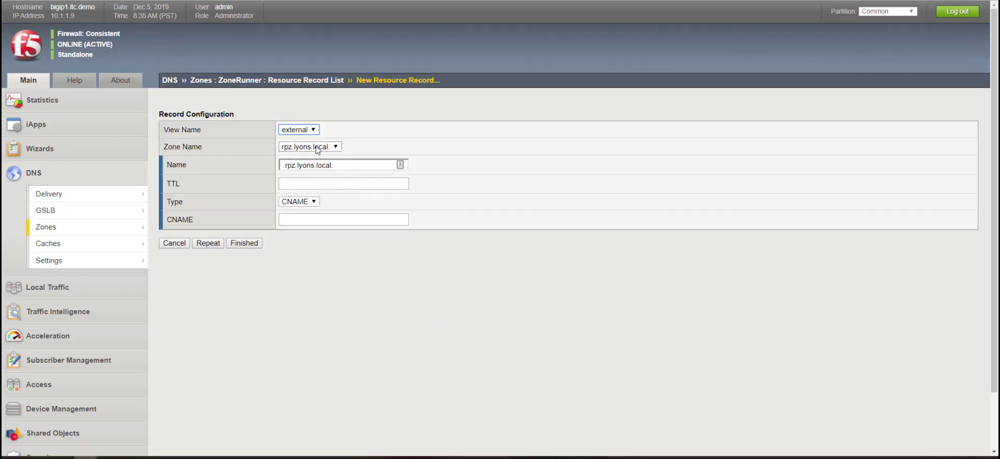
pyautogui.click(283, 166)
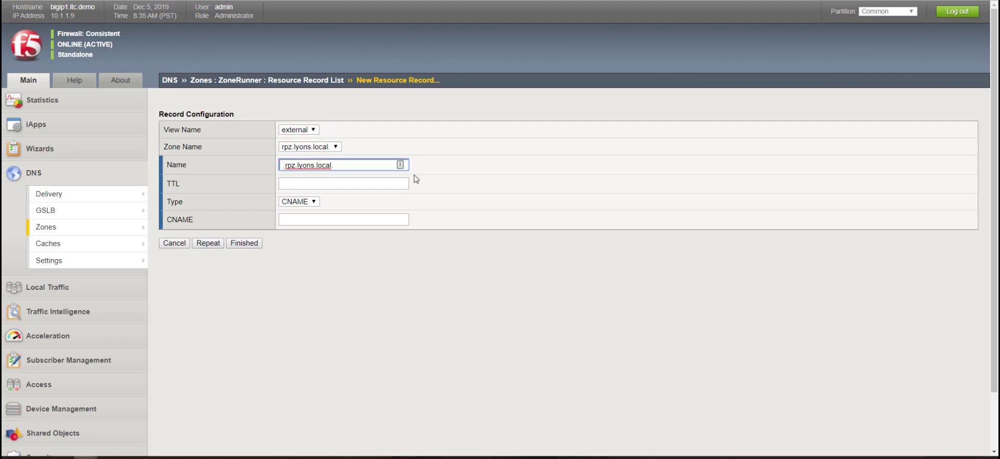
pyautogui.write('* weapons.com.')
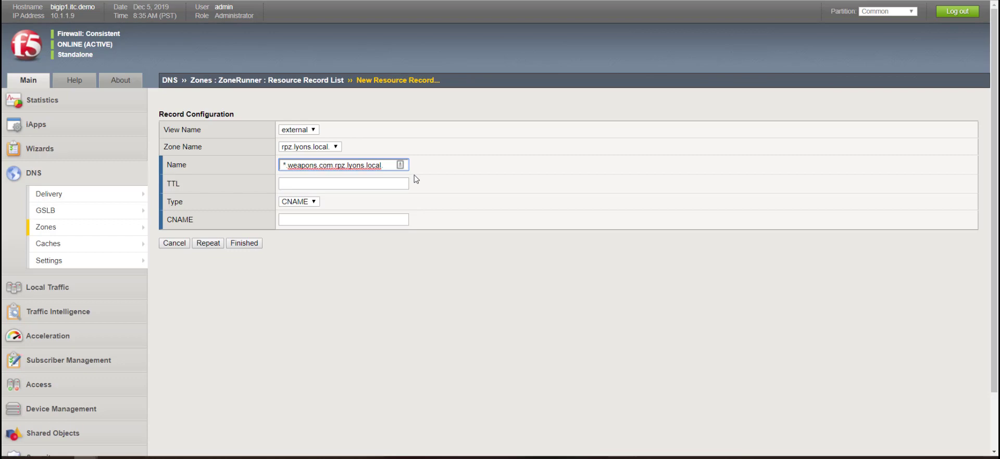
pyautogui.press('Tab')
pyautogui.write('300')
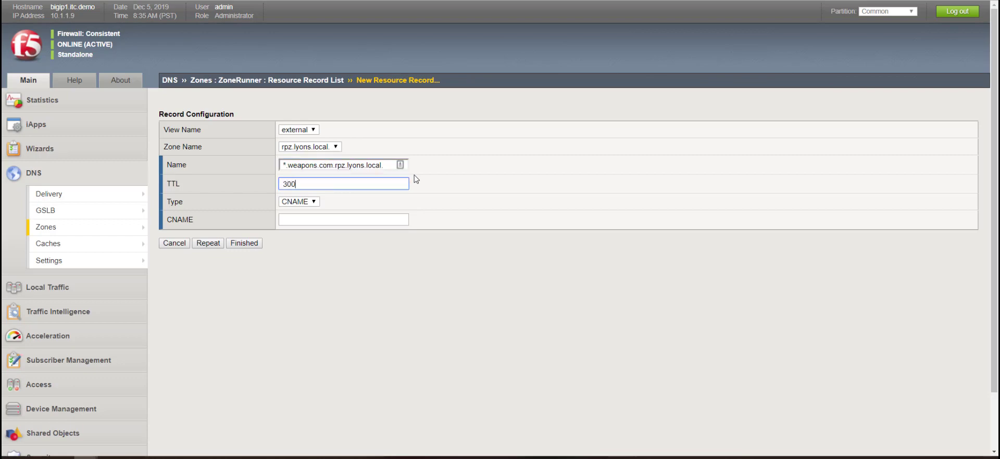
pyautogui.click(366, 222)
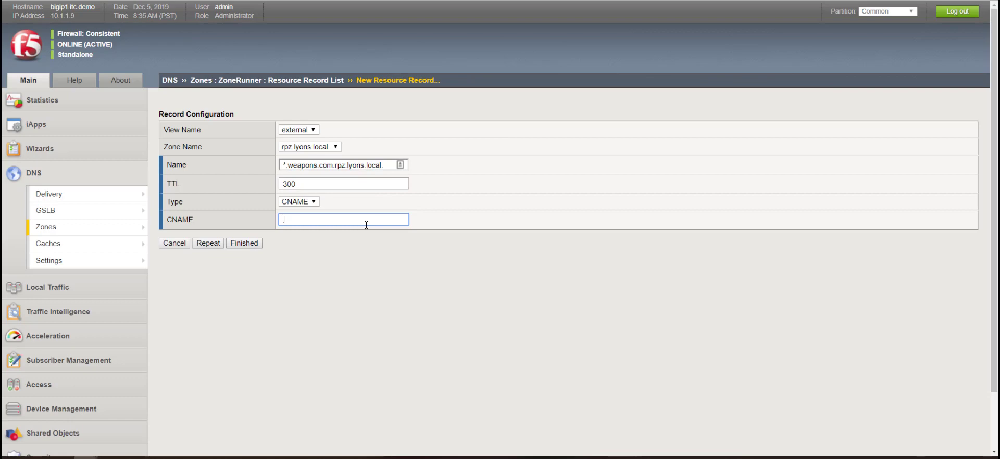
pyautogui.write('.')
pyautogui.press('Tab')
pyautogui.click(254, 245)
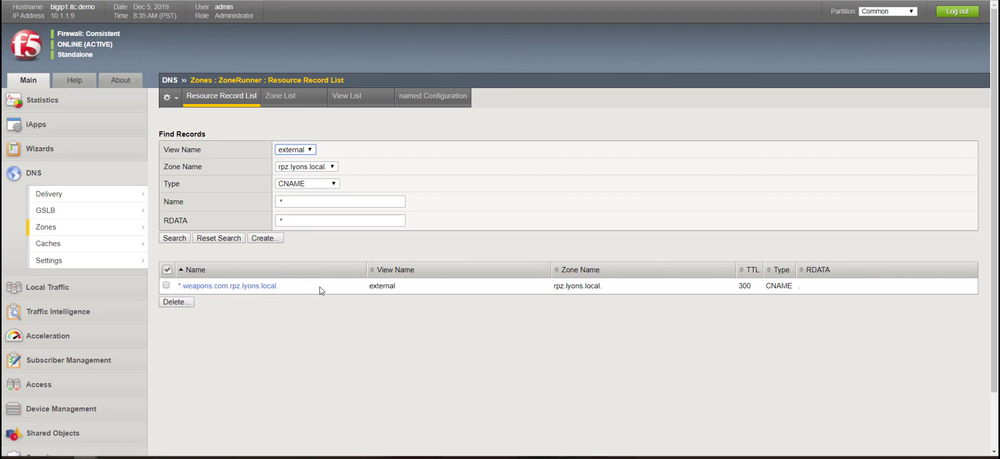
pyautogui.moveTo(314, 290); pyautogui.dragTo(306, 390)
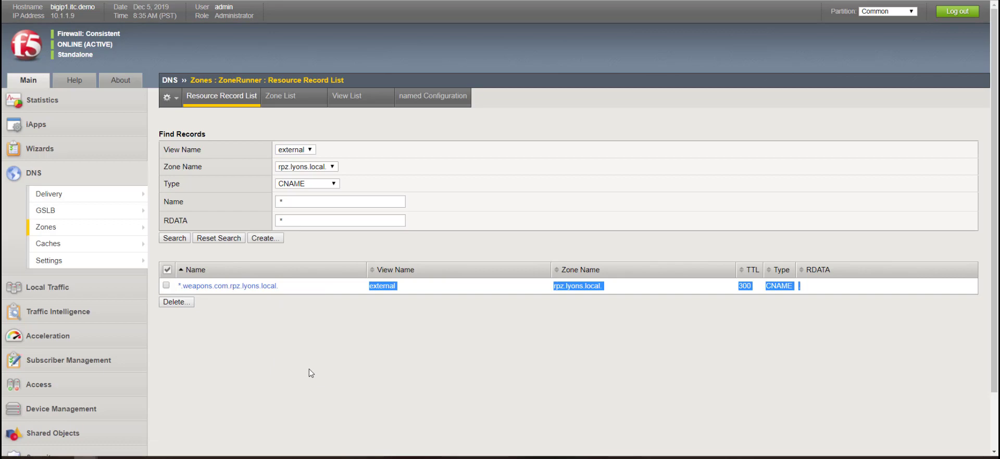
pyautogui.click(318, 378)
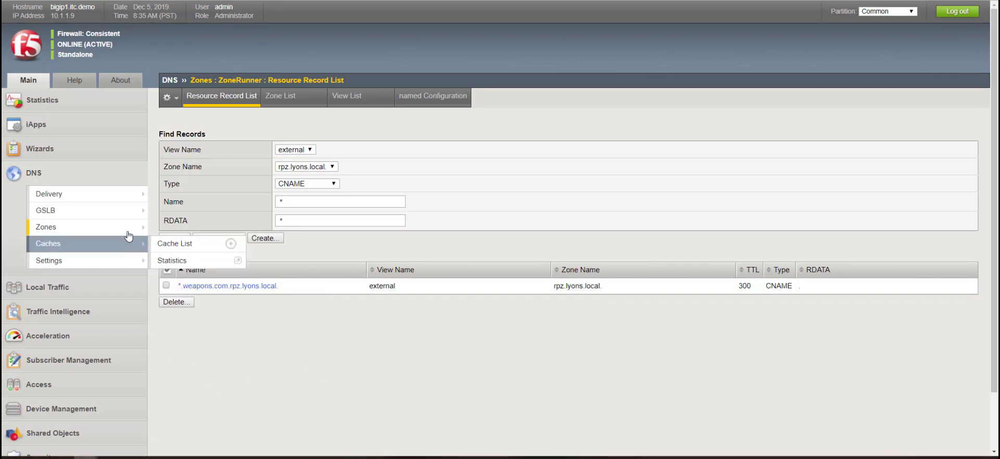
# Create a DNS cache named resolver of type Resolver, keeping the default cache and resolver settings
pyautogui.moveTo(125, 243)
pyautogui.click(174, 245)
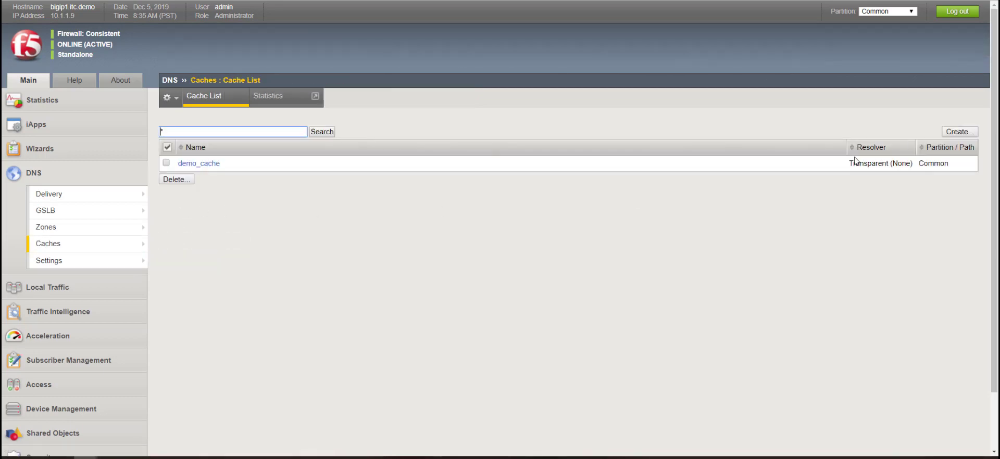
pyautogui.click(963, 131)
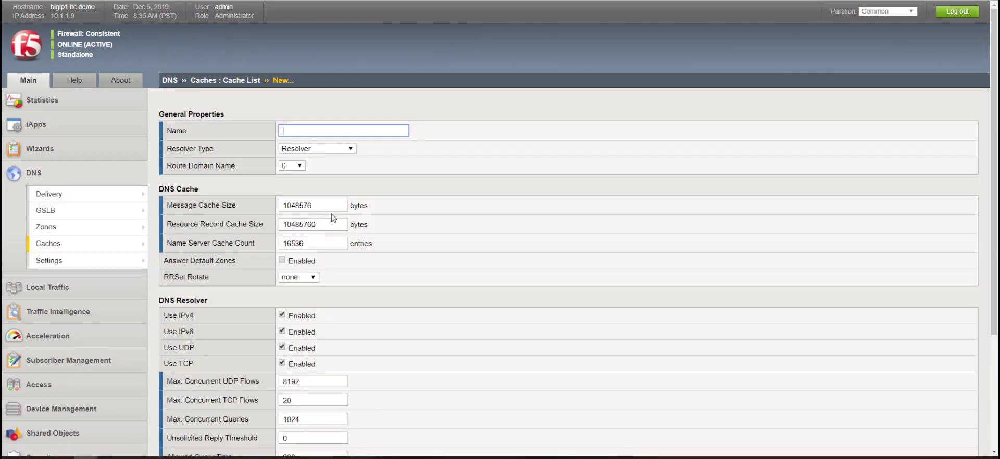
pyautogui.write('solver')
pyautogui.click(351, 148)
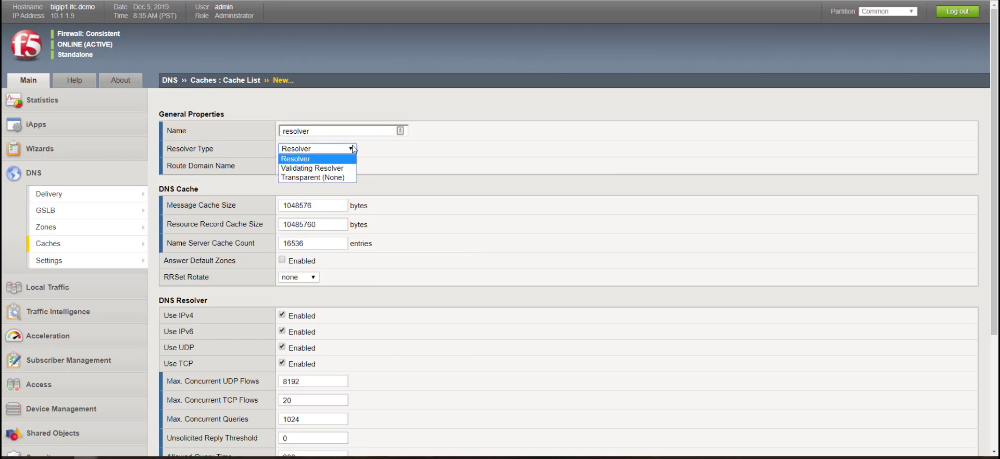
pyautogui.click(567, 208)
pyautogui.scroll(-3, 465, 253)
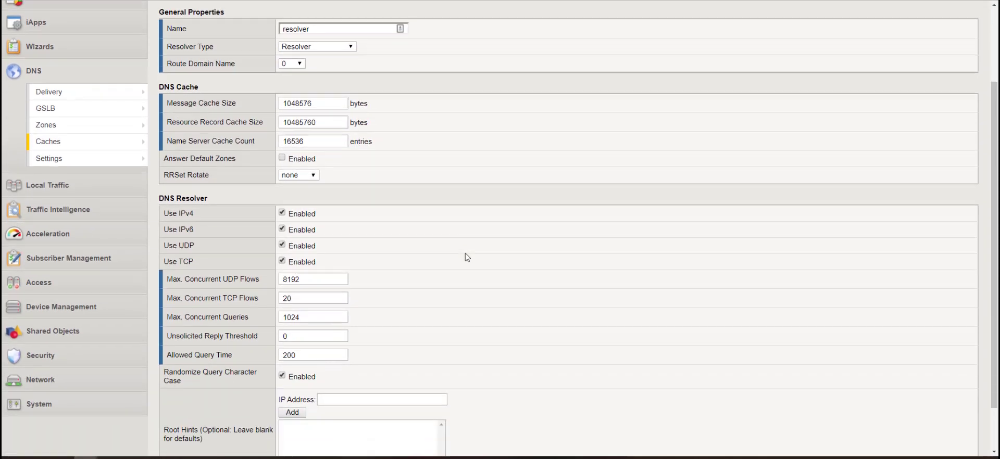
pyautogui.click(251, 440)
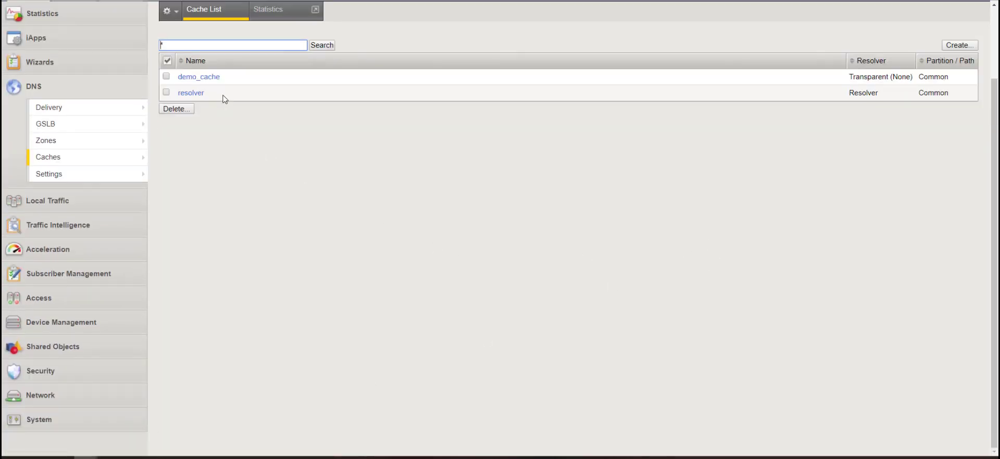
# Start a new local zone in the resolver cache named sorry.lyons.lab with type Static
pyautogui.scroll(2, 223, 99)
pyautogui.click(195, 180)
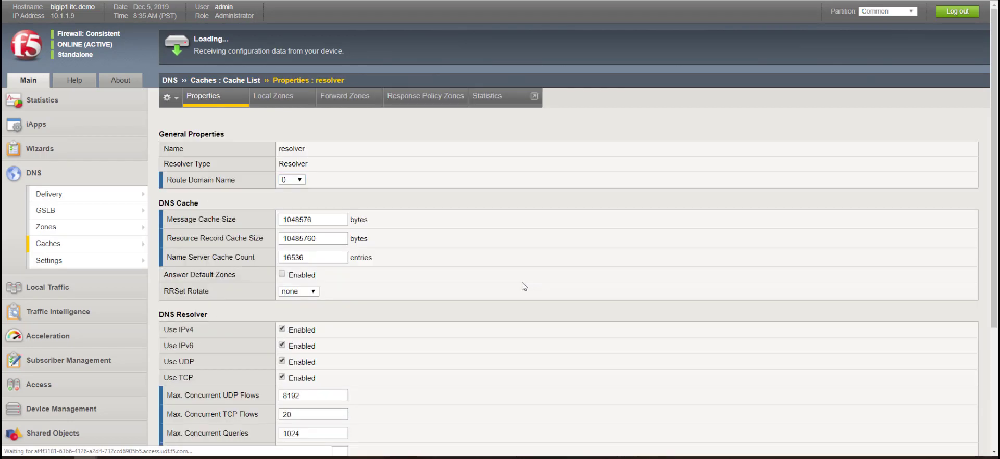
pyautogui.click(282, 102)
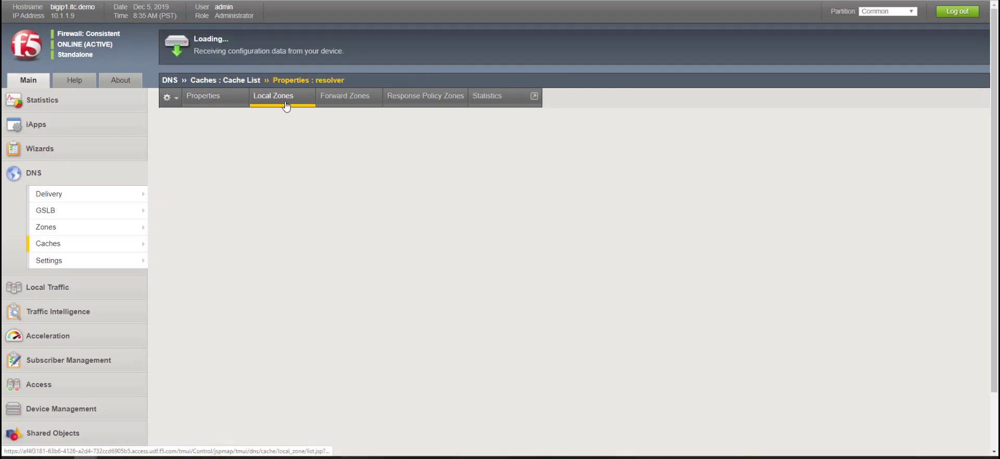
pyautogui.click(962, 133)
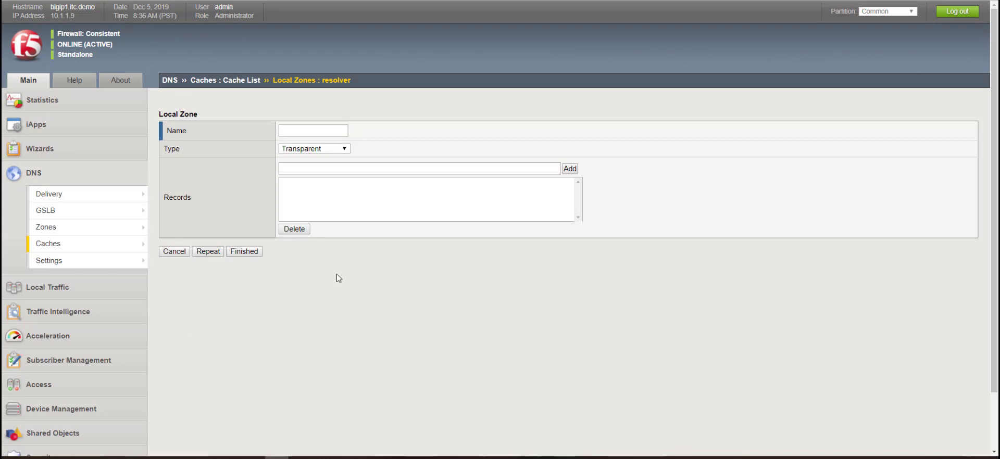
pyautogui.click(318, 130)
pyautogui.write('sorry.l')
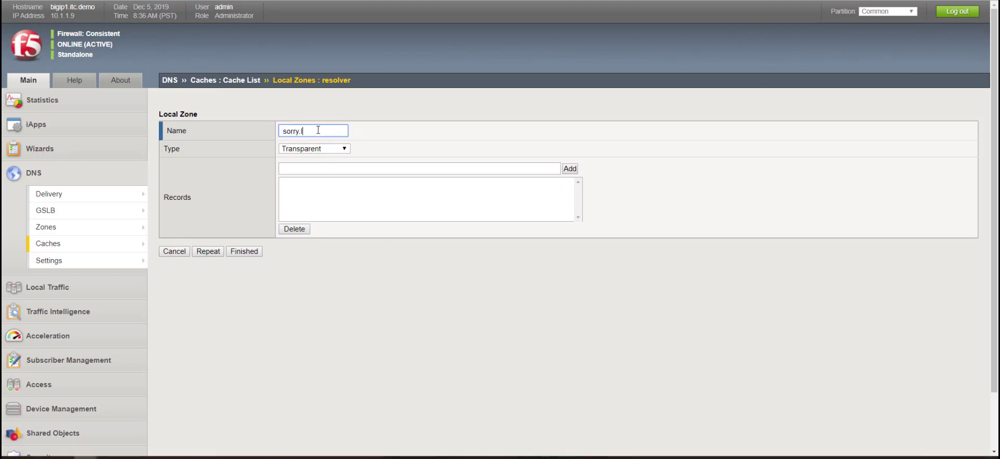
pyautogui.write('yons.lab')
pyautogui.press('Tab')
pyautogui.click(320, 149)
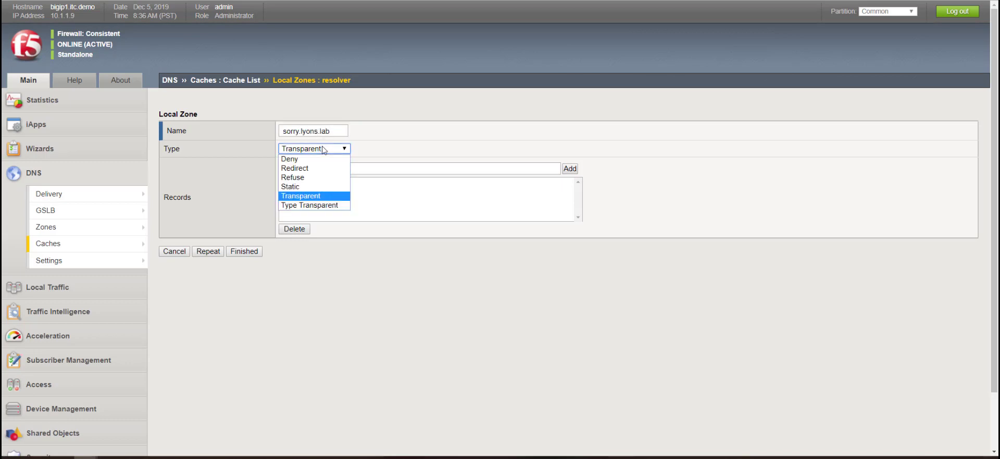
pyautogui.click(326, 188)
# Add the record "sorry.lyons.lab. IN A 10.1.20.55" to the local zone's records
pyautogui.click(324, 169)
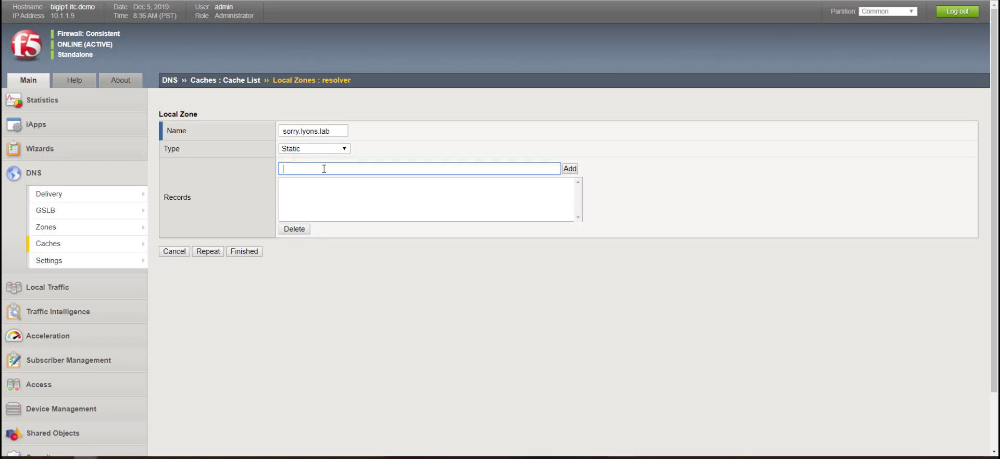
pyautogui.write('sorry.lyons.lab. IN A 10.1.20.55')
pyautogui.moveTo(385, 169); pyautogui.dragTo(354, 172)
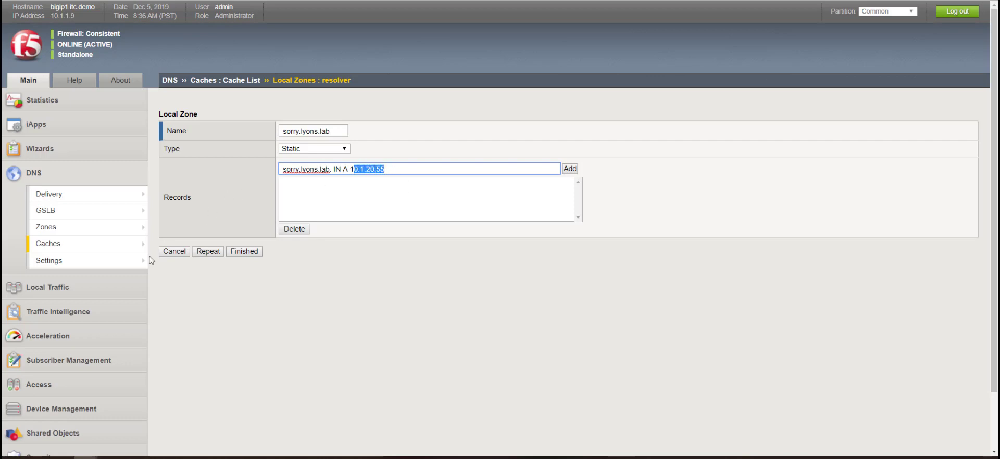
pyautogui.click(277, 458)
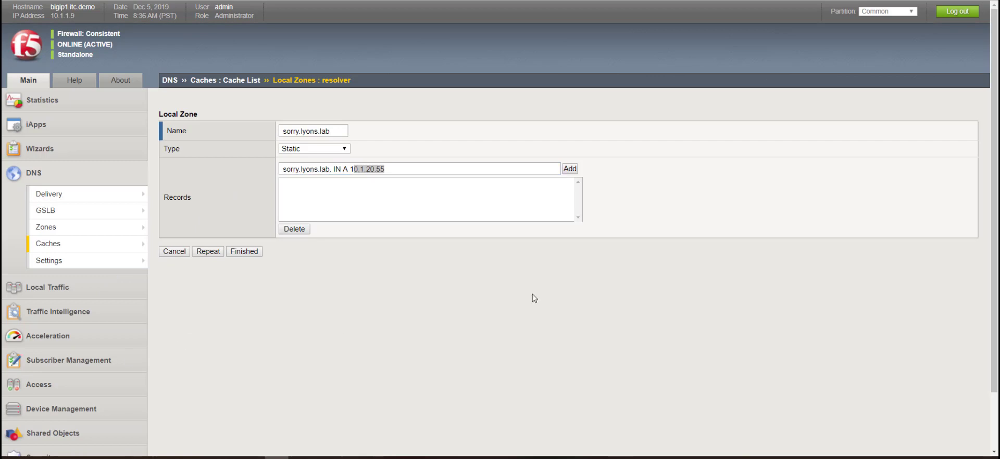
pyautogui.click(583, 215)
pyautogui.click(570, 171)
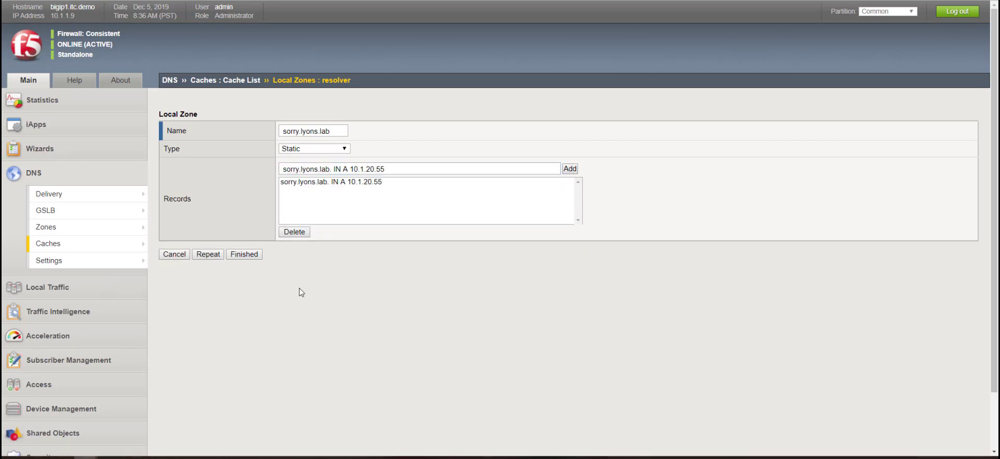
# Save the local zone and add a forward zone named "." with nameserver 8.8.8.8 on port 53 to the resolver cache
pyautogui.click(254, 257)
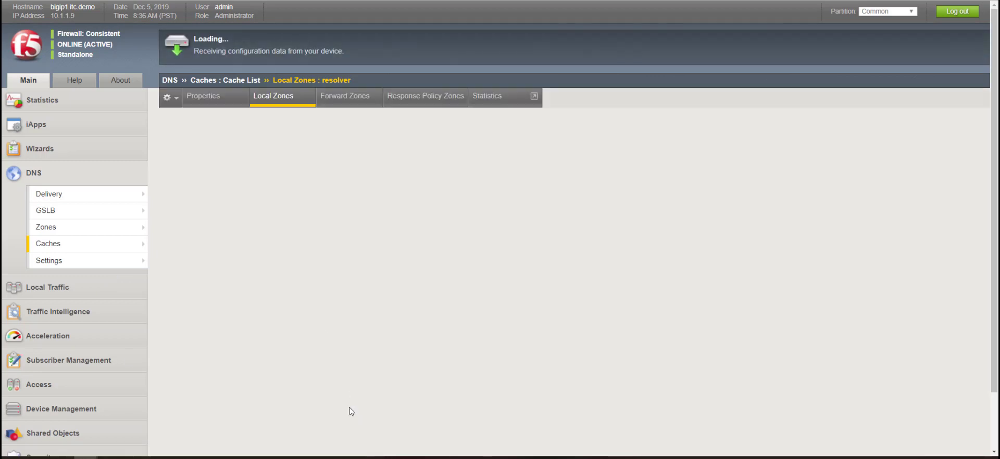
pyautogui.click(334, 94)
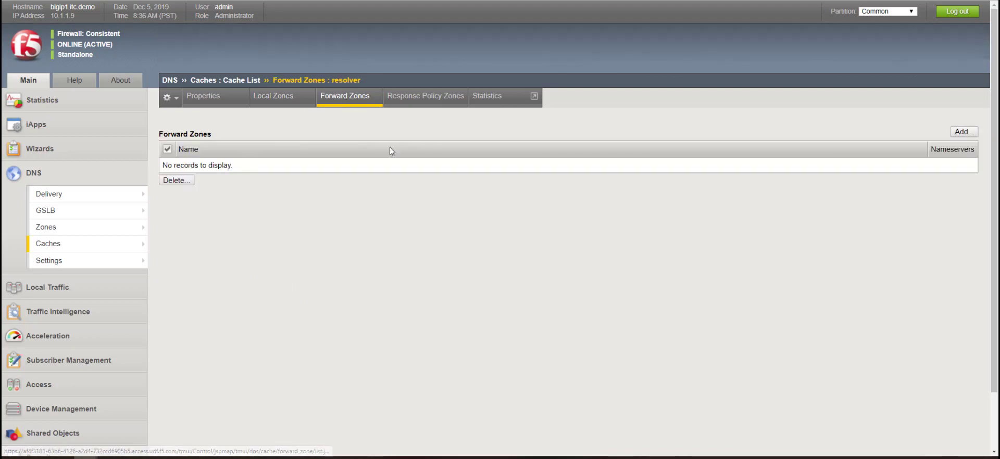
pyautogui.click(961, 133)
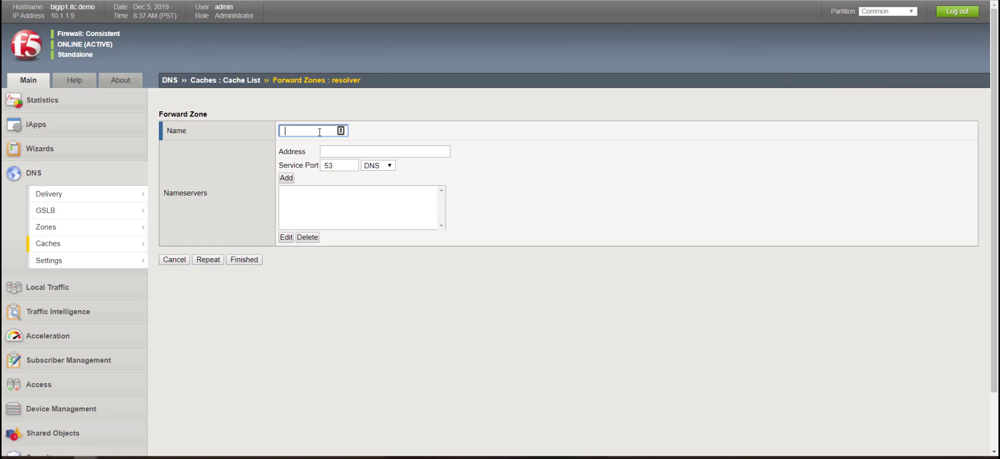
pyautogui.write('.')
pyautogui.press('Tab')
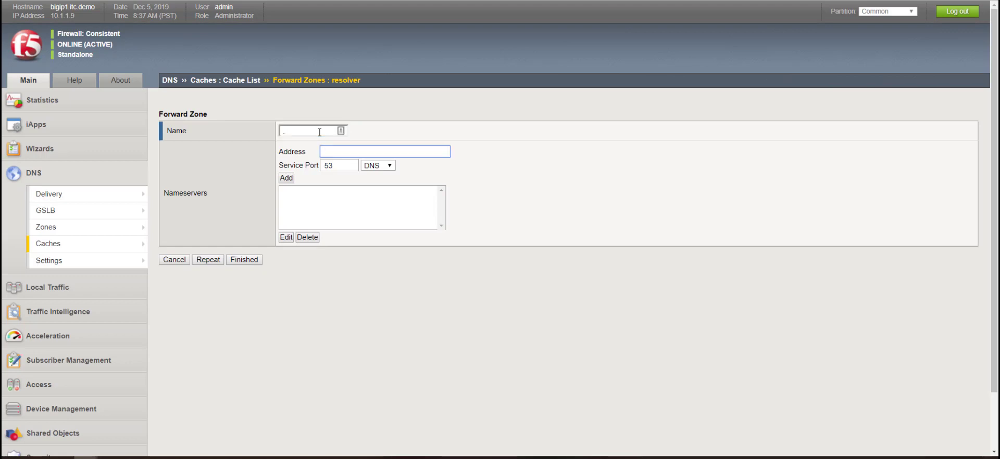
pyautogui.write('8.8.8.8')
pyautogui.click(287, 178)
pyautogui.click(244, 261)
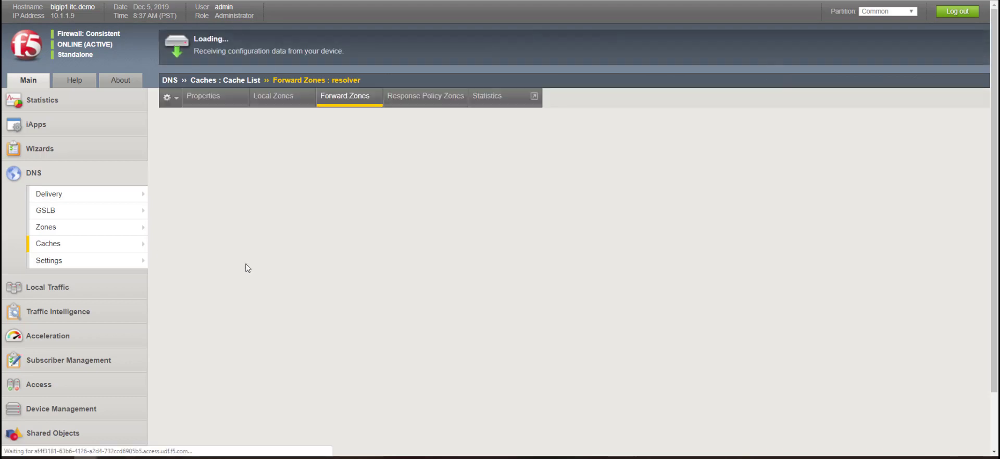
# Add the response policy zone rpz.lyons.local to the resolver cache with the action NXDomain
pyautogui.click(426, 97)
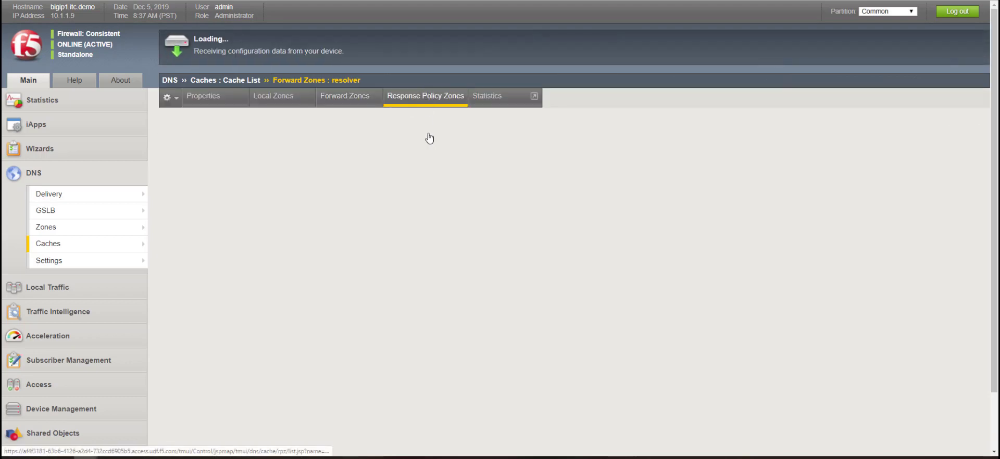
pyautogui.click(958, 137)
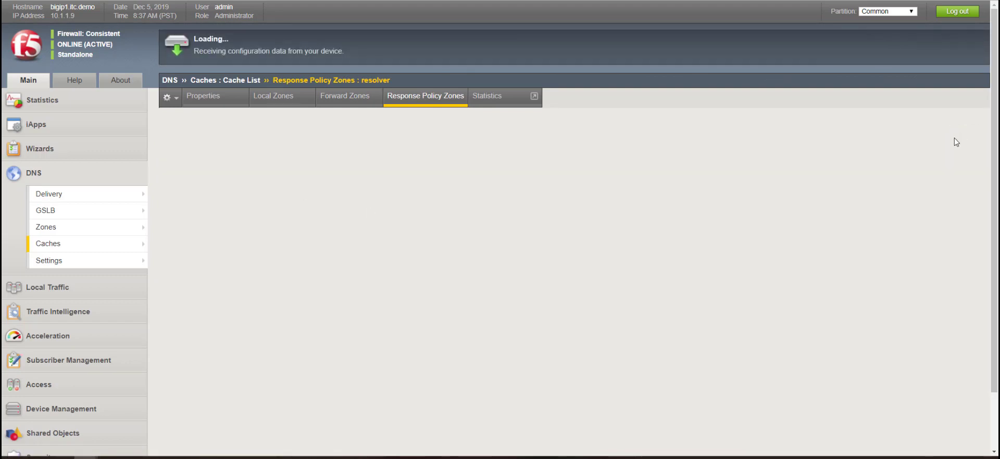
pyautogui.click(339, 129)
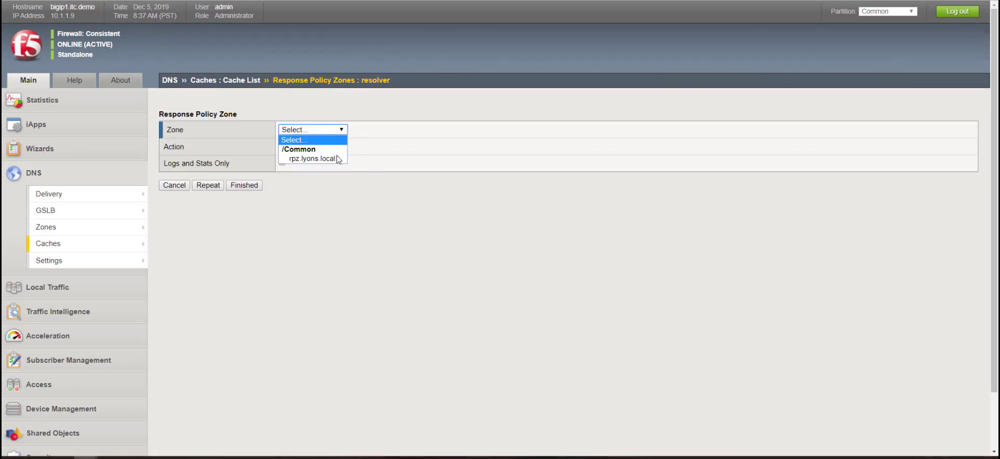
pyautogui.click(337, 158)
pyautogui.click(329, 149)
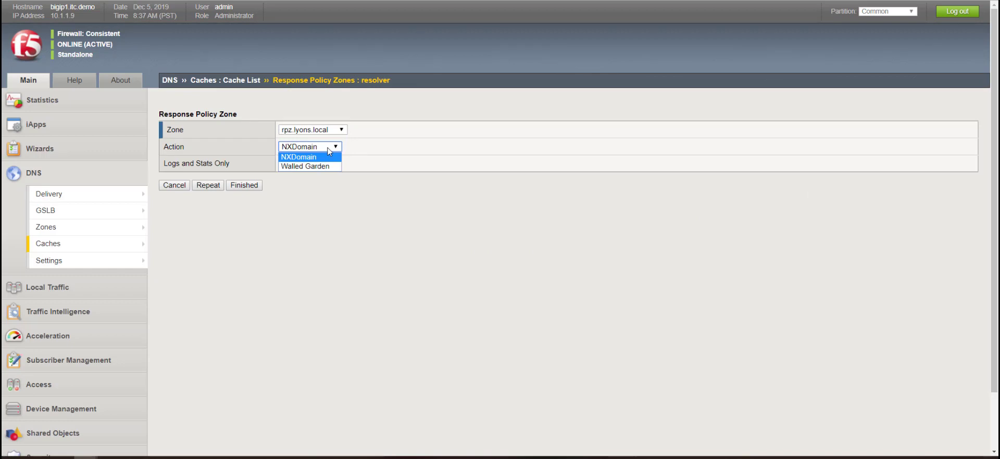
pyautogui.click(326, 166)
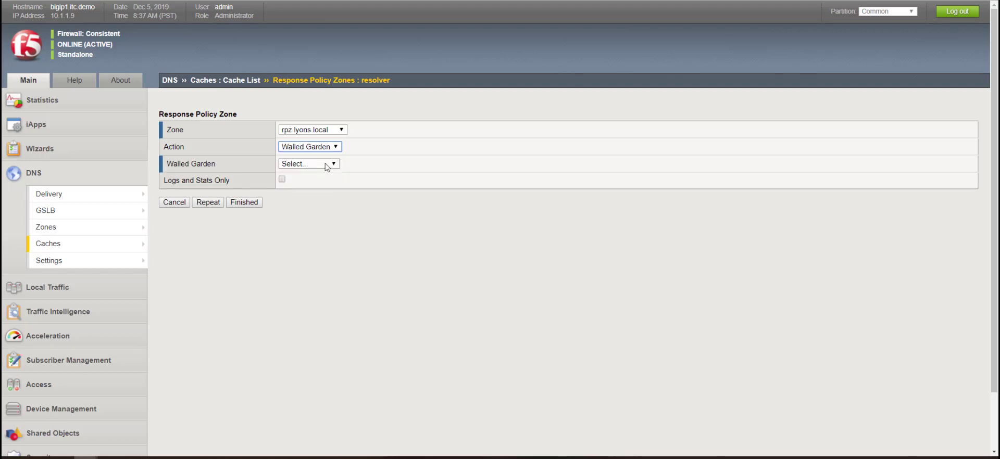
pyautogui.click(327, 165)
pyautogui.click(325, 164)
pyautogui.click(326, 147)
pyautogui.click(322, 156)
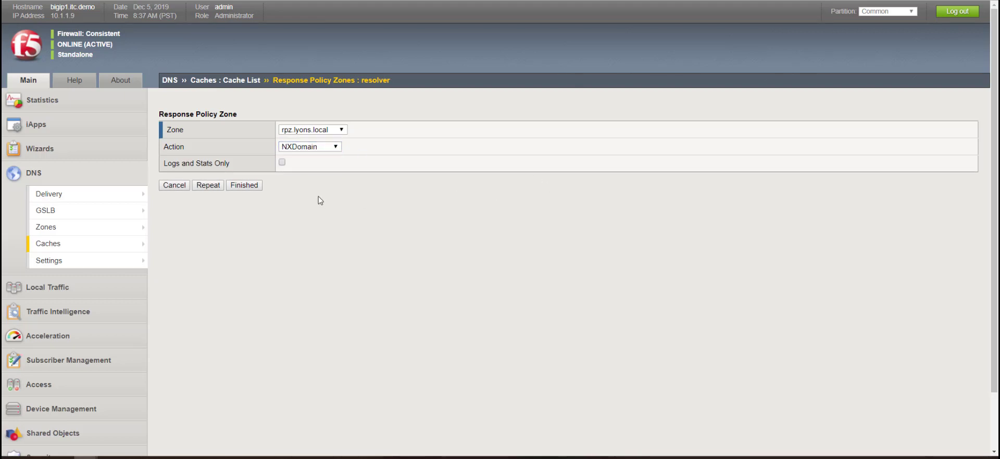
pyautogui.click(244, 185)
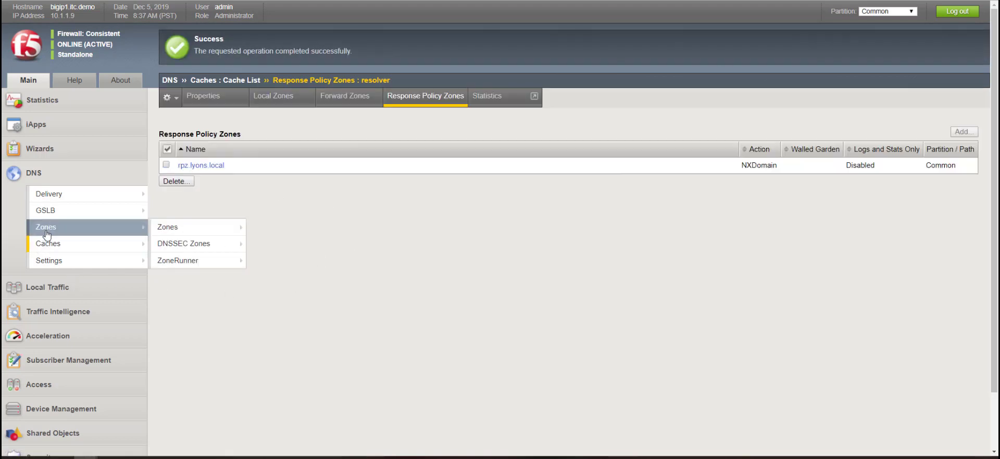
pyautogui.moveTo(68, 201)
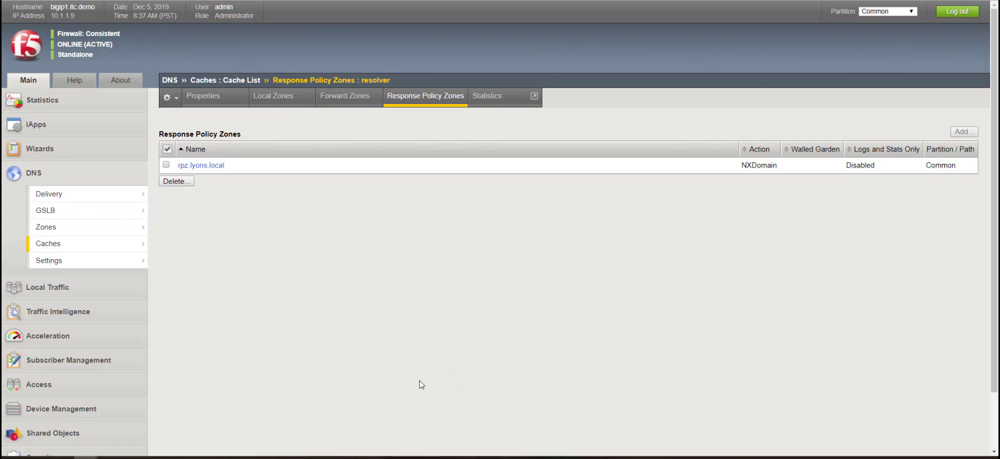
pyautogui.click(206, 457)
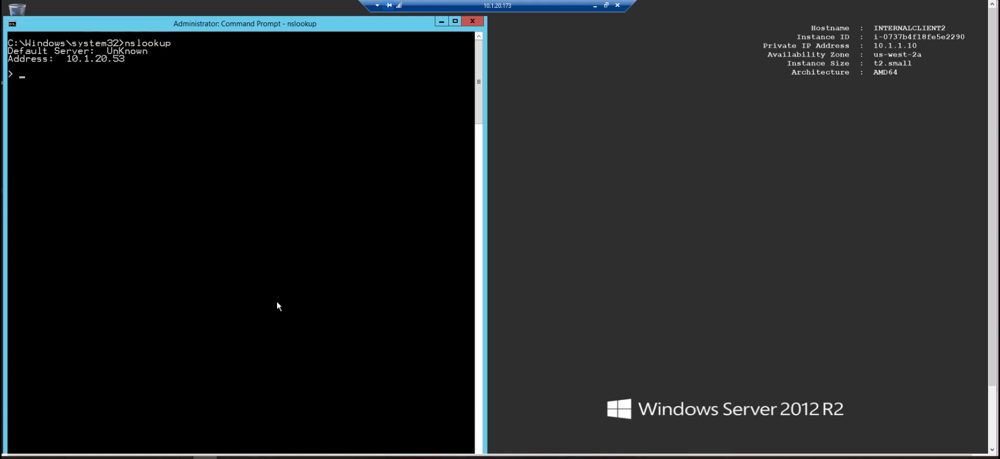
pyautogui.write('www.weapons.com')
pyautogui.press('Return')
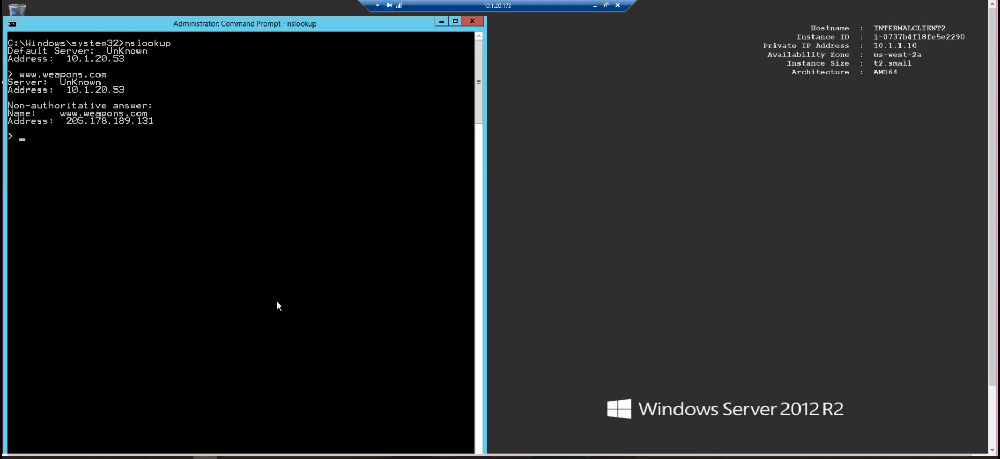
# Exit nslookup and flush the client's DNS cache with ipconfig /flushdns
pyautogui.hotkey('ctrl', 'c')
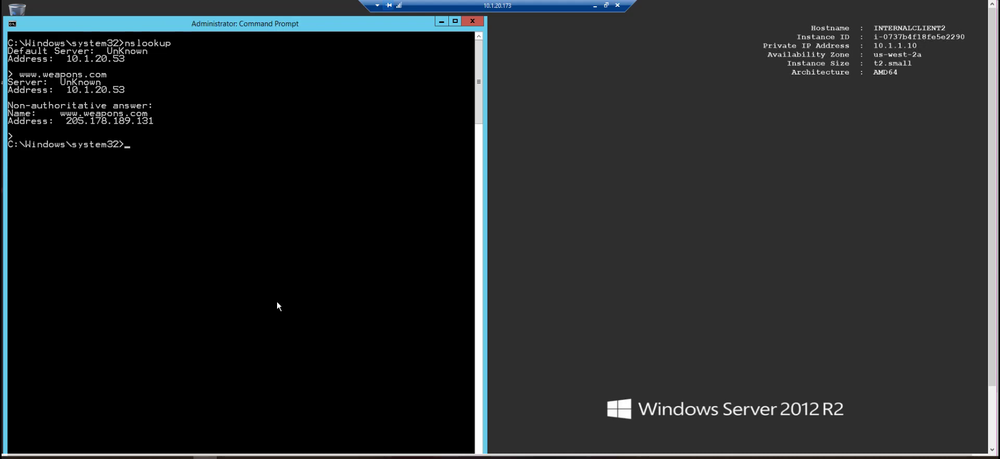
pyautogui.write('ipconfig /flushdns')
pyautogui.press('Return')
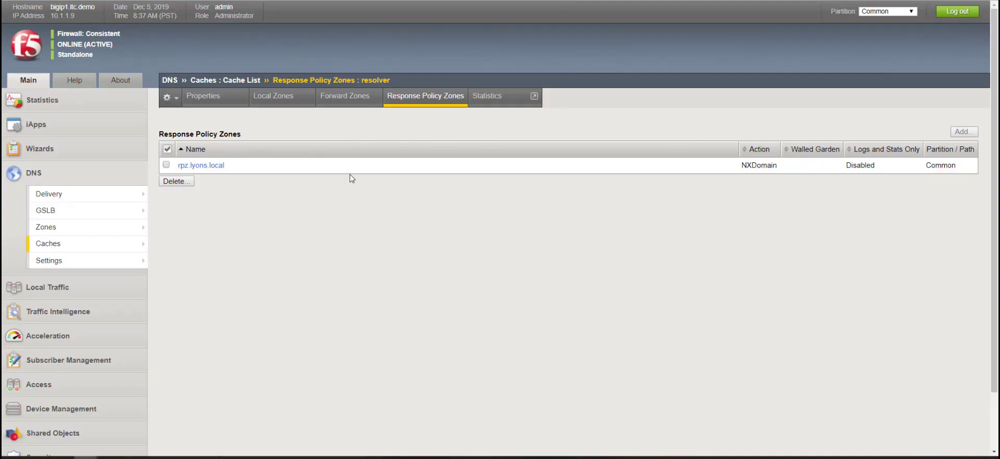
# Back in the BIG-IP web interface, set the demo DNS profile's DNS cache name to resolver and save the profile
pyautogui.moveTo(130, 196)
pyautogui.moveTo(191, 215)
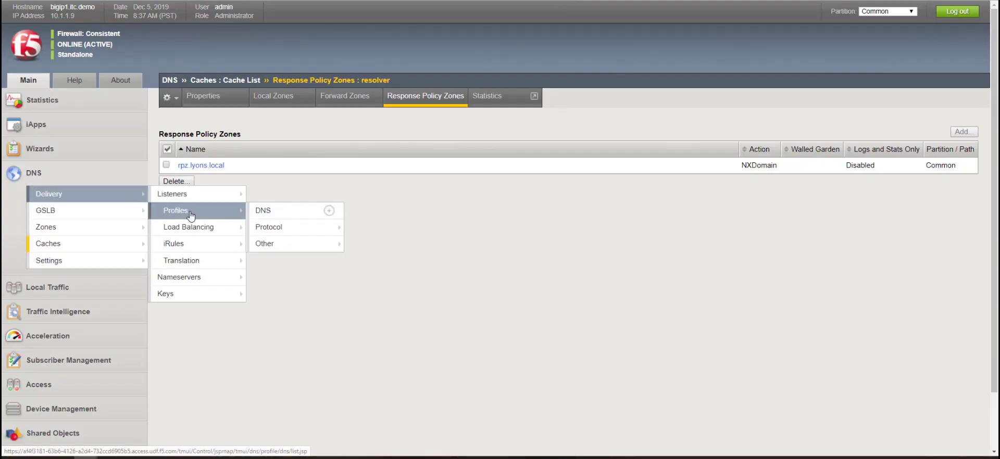
pyautogui.click(262, 210)
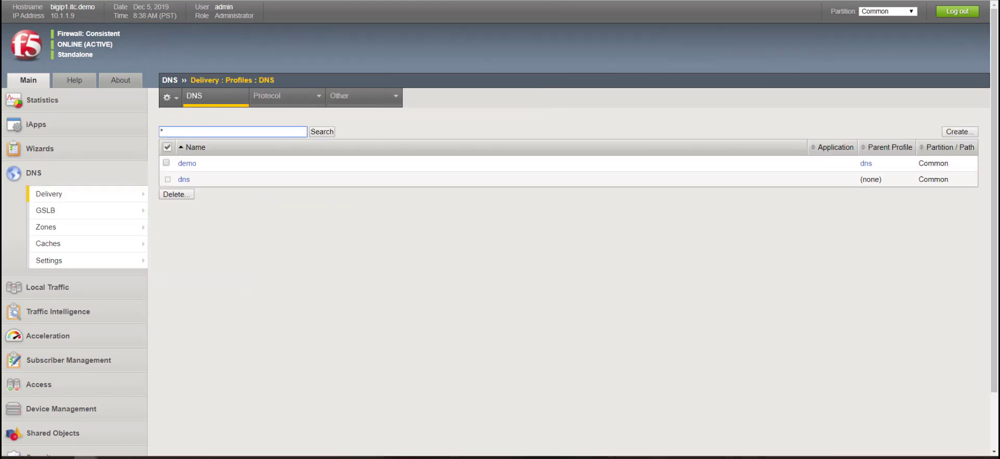
pyautogui.click(196, 165)
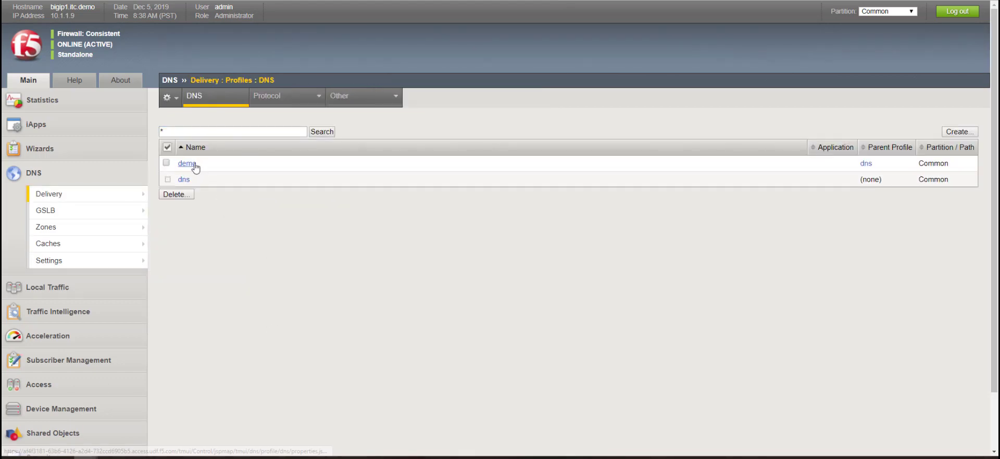
pyautogui.scroll(-4, 344, 261)
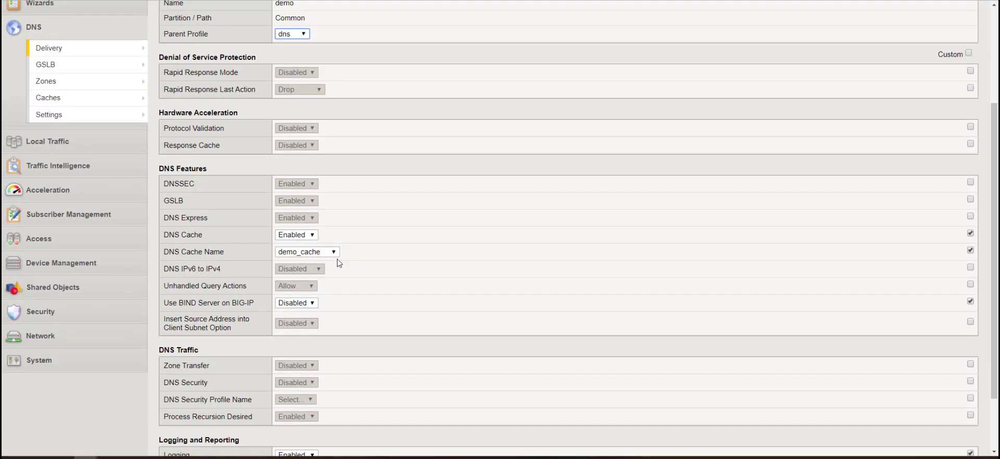
pyautogui.click(334, 252)
pyautogui.click(322, 288)
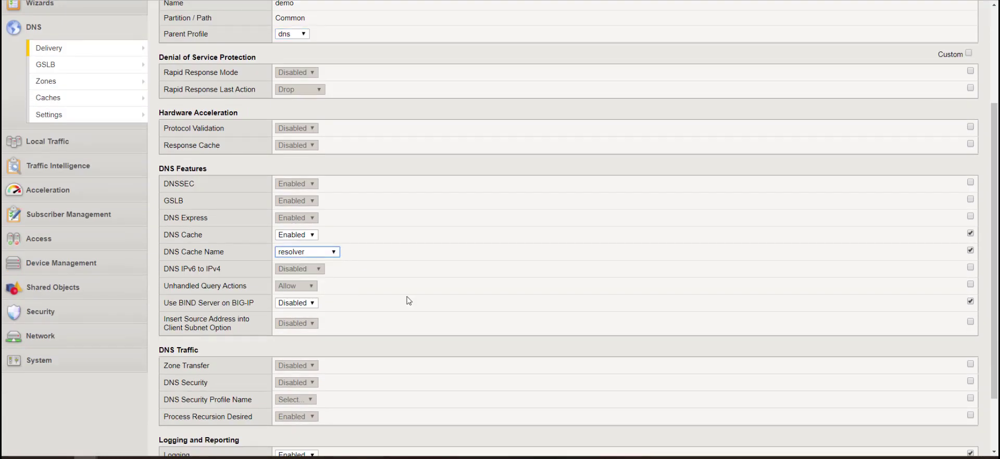
pyautogui.scroll(-2, 475, 319)
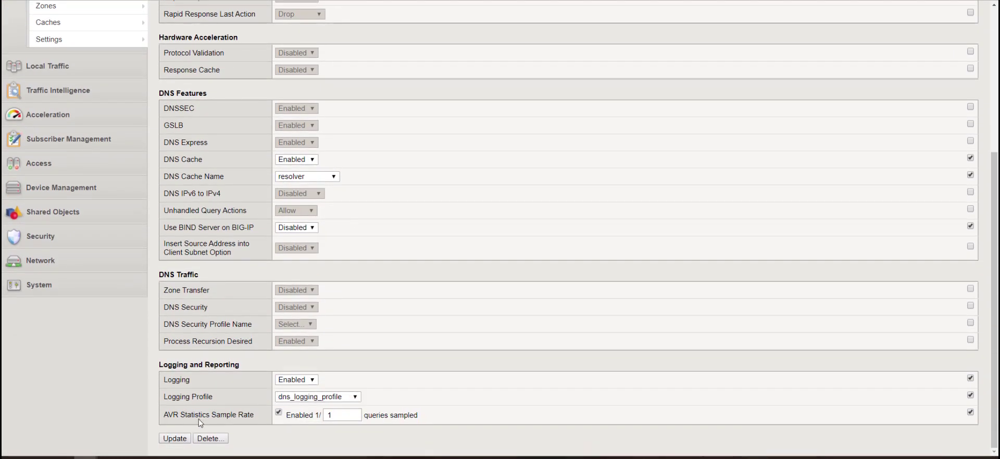
pyautogui.click(163, 438)
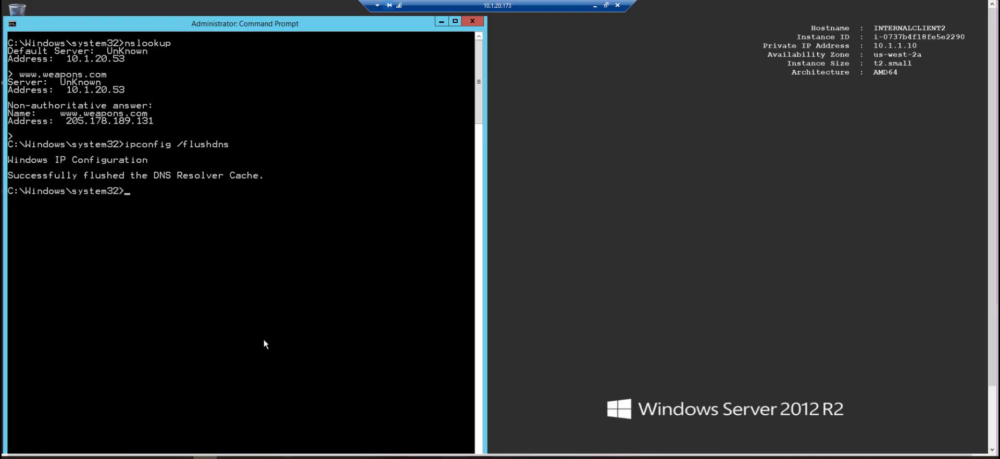
pyautogui.write('nslookup')
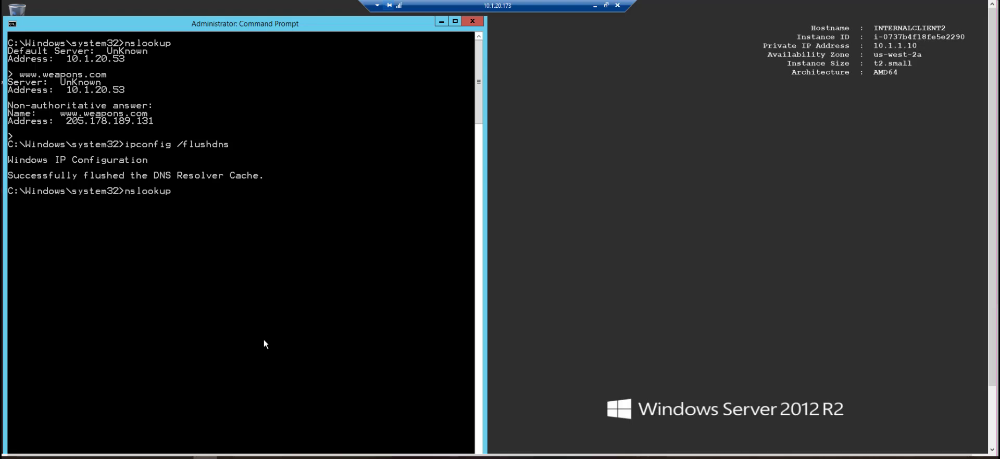
pyautogui.press('Return')
pyautogui.write('www')
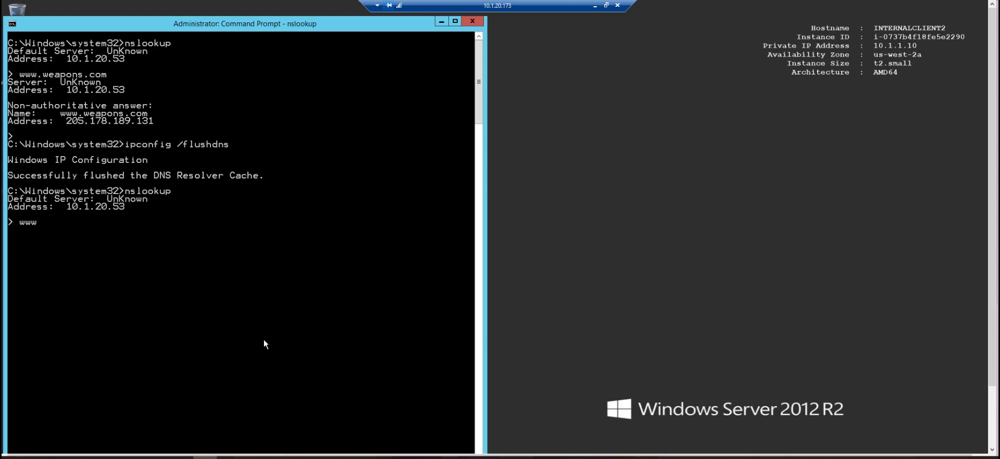
pyautogui.write('.weapons.com')
pyautogui.press('Return')
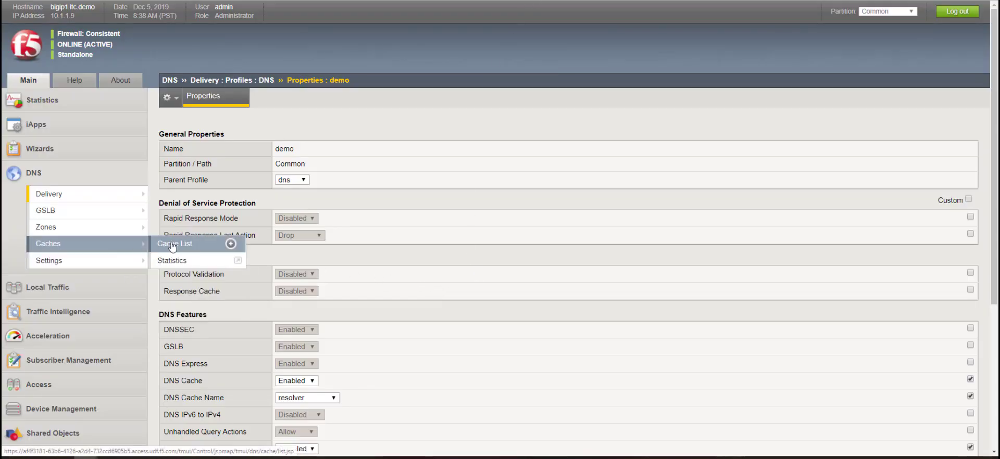
# In the BIG-IP resolver cache, change the rpz.lyons.local policy zone's action to Walled Garden using sorry.lyons.lab and save it
pyautogui.click(173, 246)
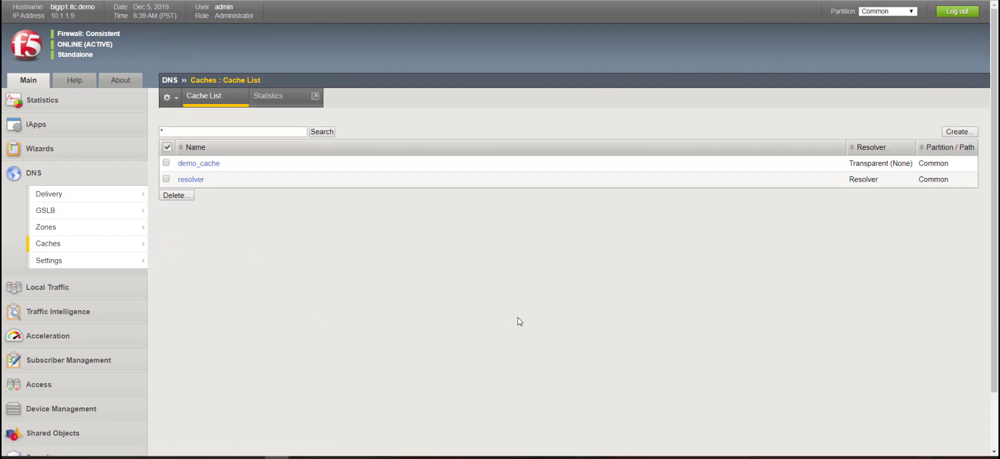
pyautogui.click(189, 180)
pyautogui.click(425, 95)
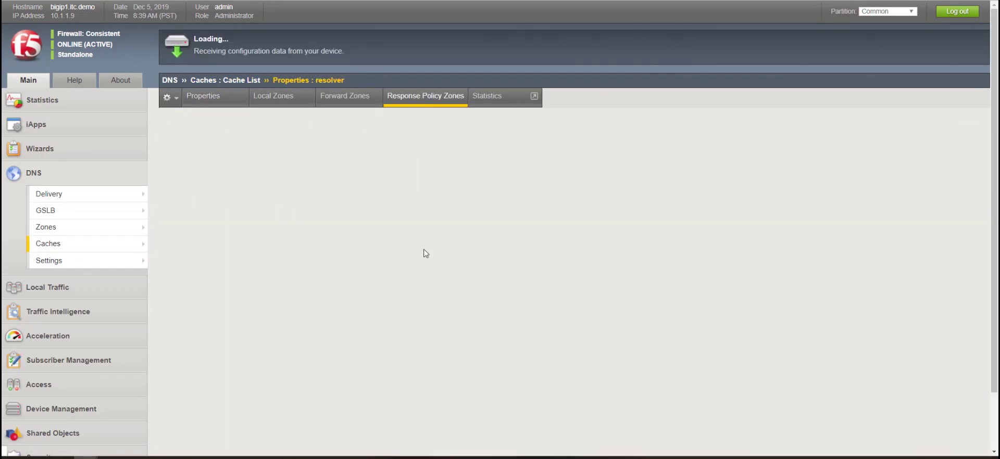
pyautogui.click(216, 166)
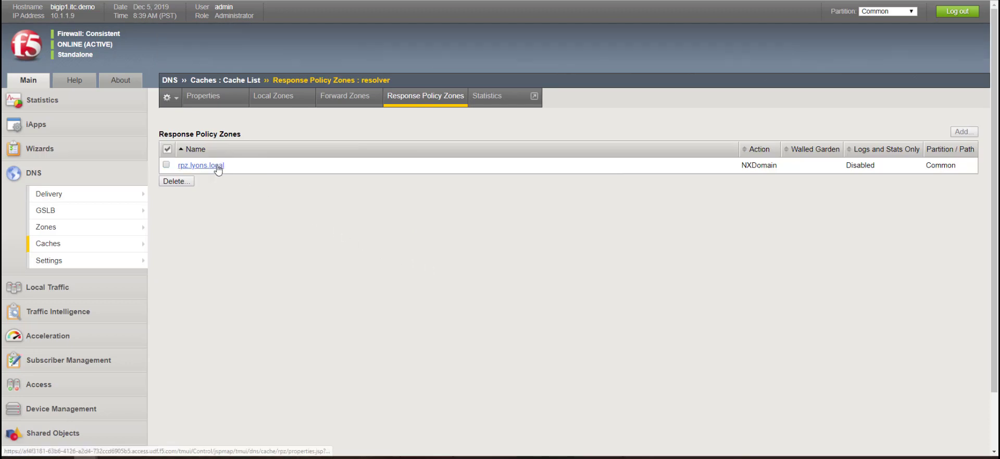
pyautogui.click(316, 165)
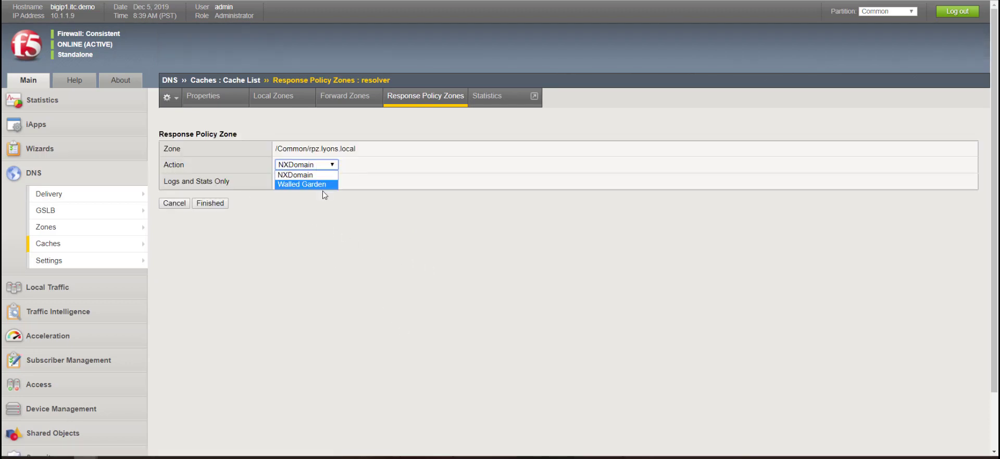
pyautogui.click(322, 185)
pyautogui.click(321, 185)
pyautogui.click(317, 165)
pyautogui.click(320, 184)
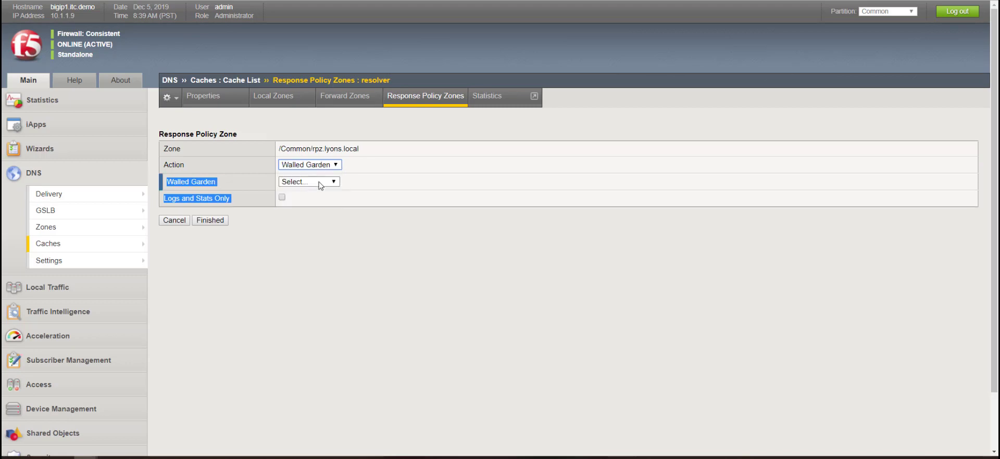
pyautogui.click(319, 183)
pyautogui.click(320, 203)
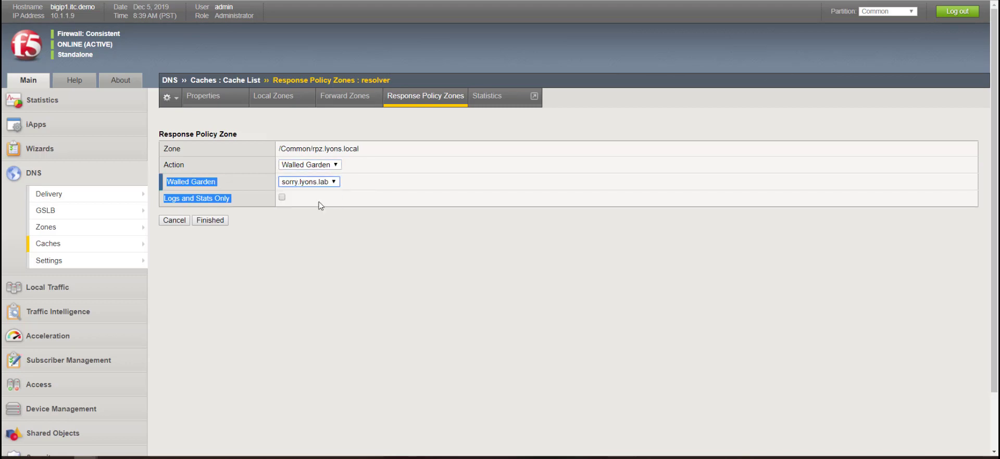
pyautogui.click(473, 368)
pyautogui.click(210, 221)
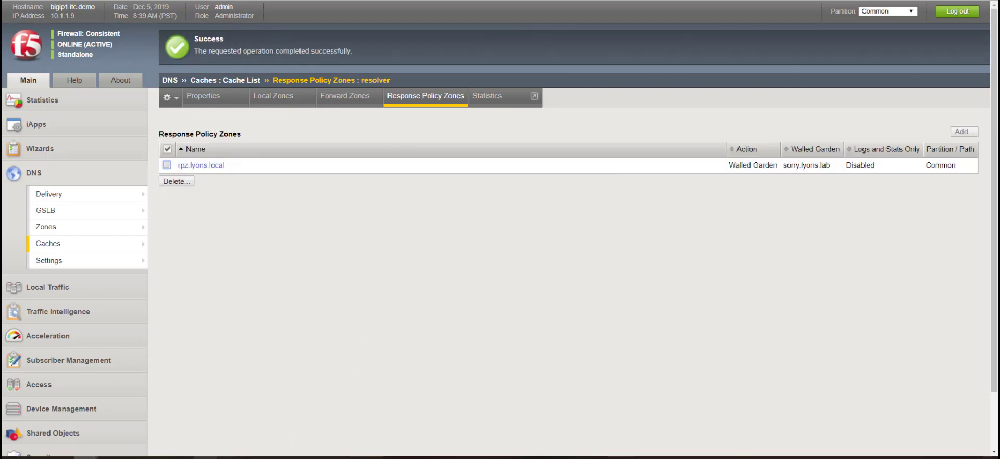
# On the remote client, minimize the command prompt, browse to weapons.com in Chrome and examine the page that loads
pyautogui.click(206, 457)
pyautogui.click(665, 224)
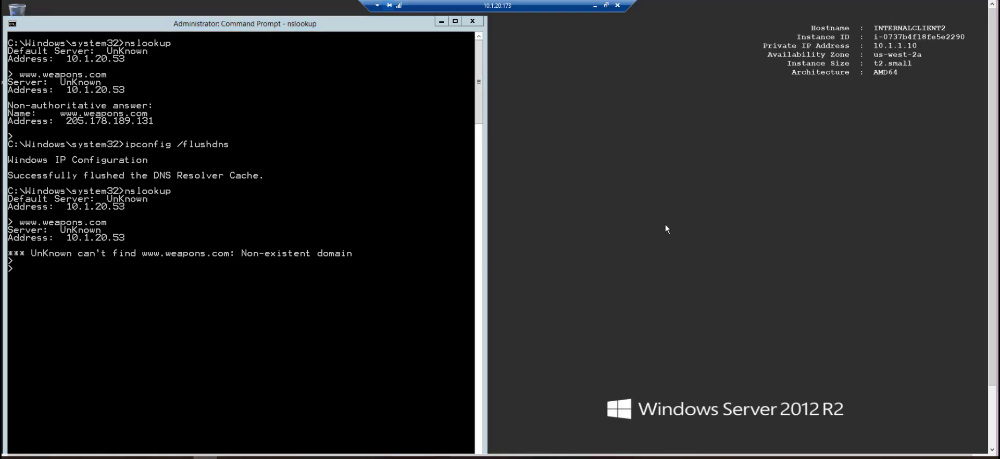
pyautogui.click(441, 22)
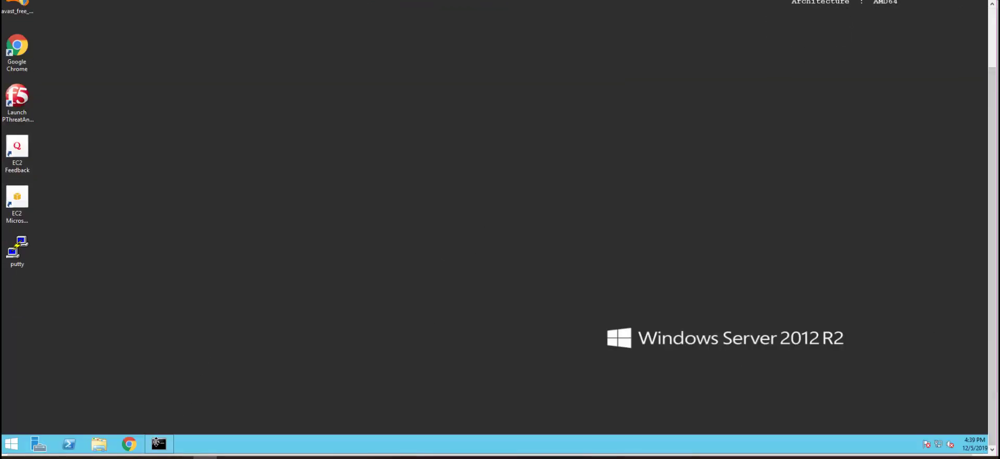
pyautogui.click(130, 444)
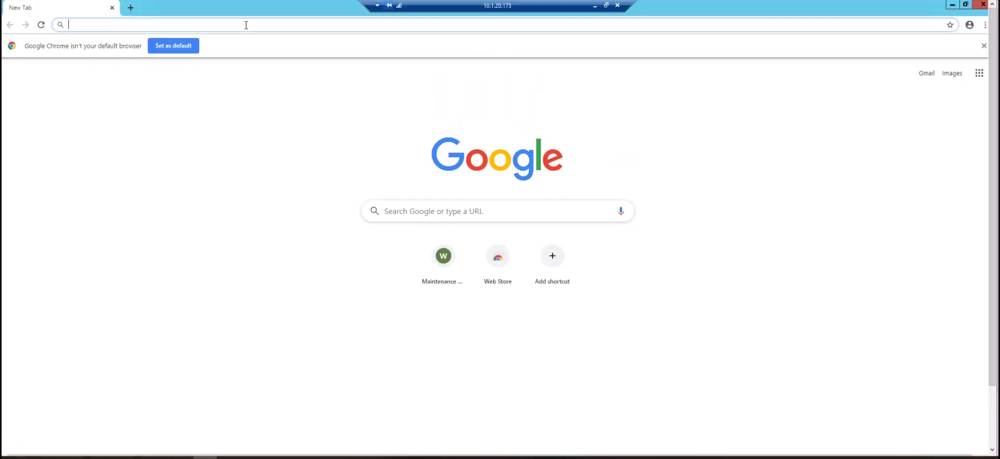
pyautogui.write('weapons.com')
pyautogui.press('Return')
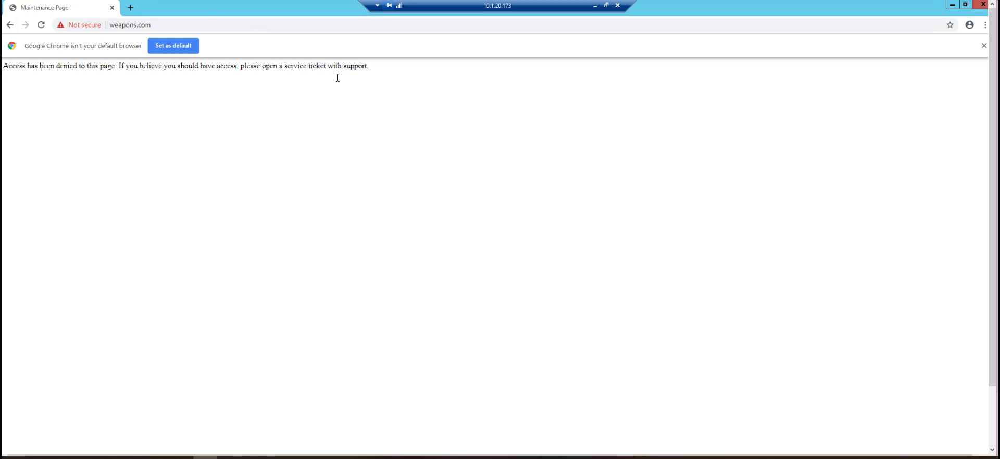
pyautogui.moveTo(369, 66); pyautogui.dragTo(3, 66)
pyautogui.click(141, 103)
pyautogui.click(176, 24)
pyautogui.click(224, 120)
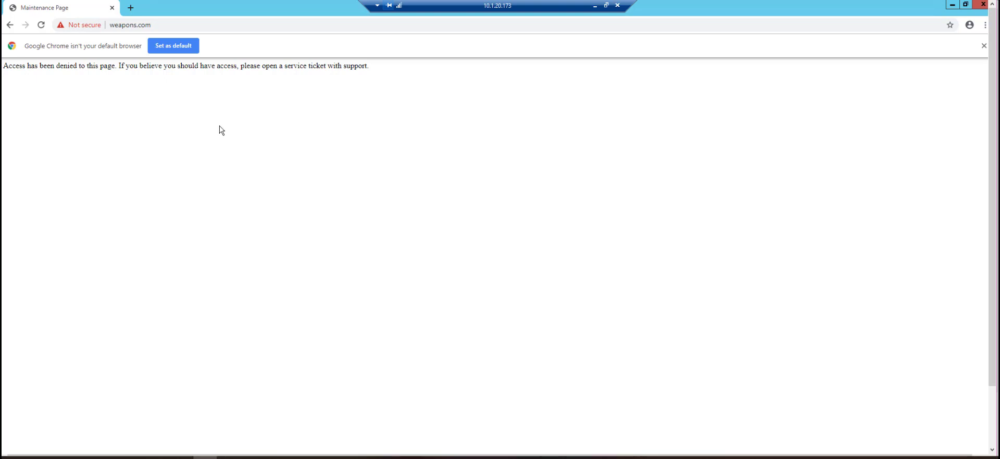